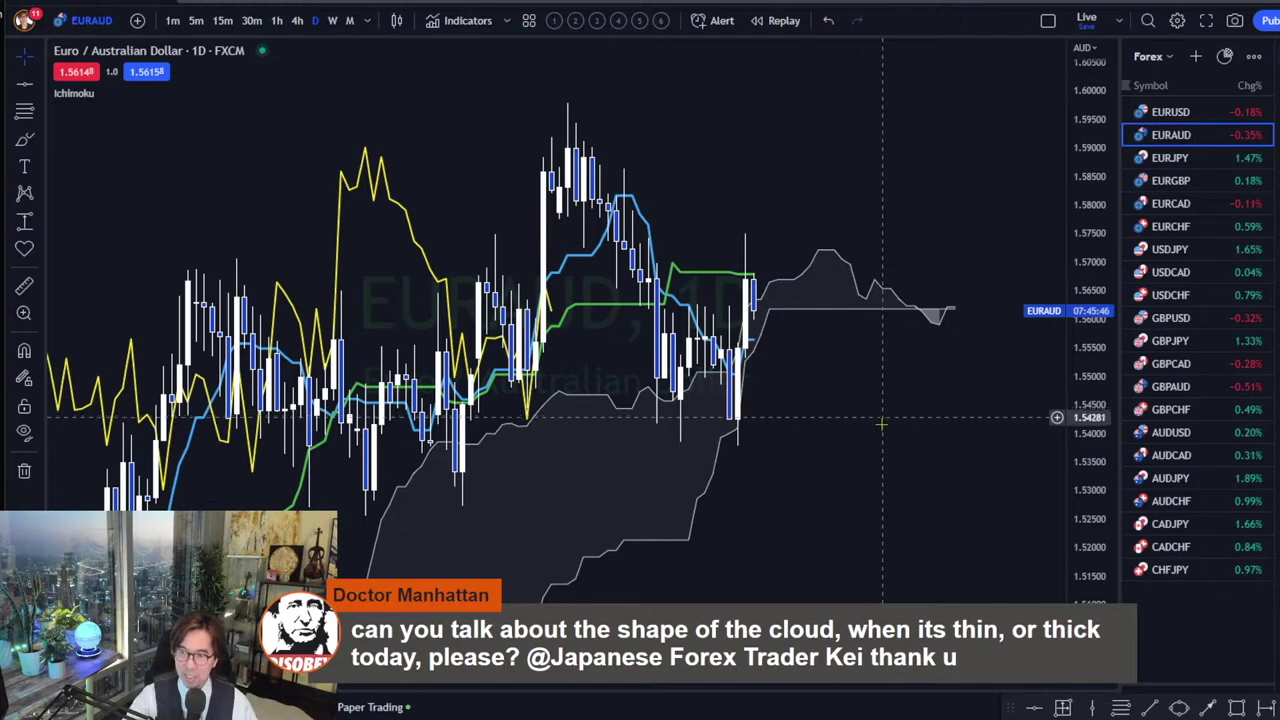
Switch the EURAUD chart from daily to 4-hour candles.
click(297, 20)
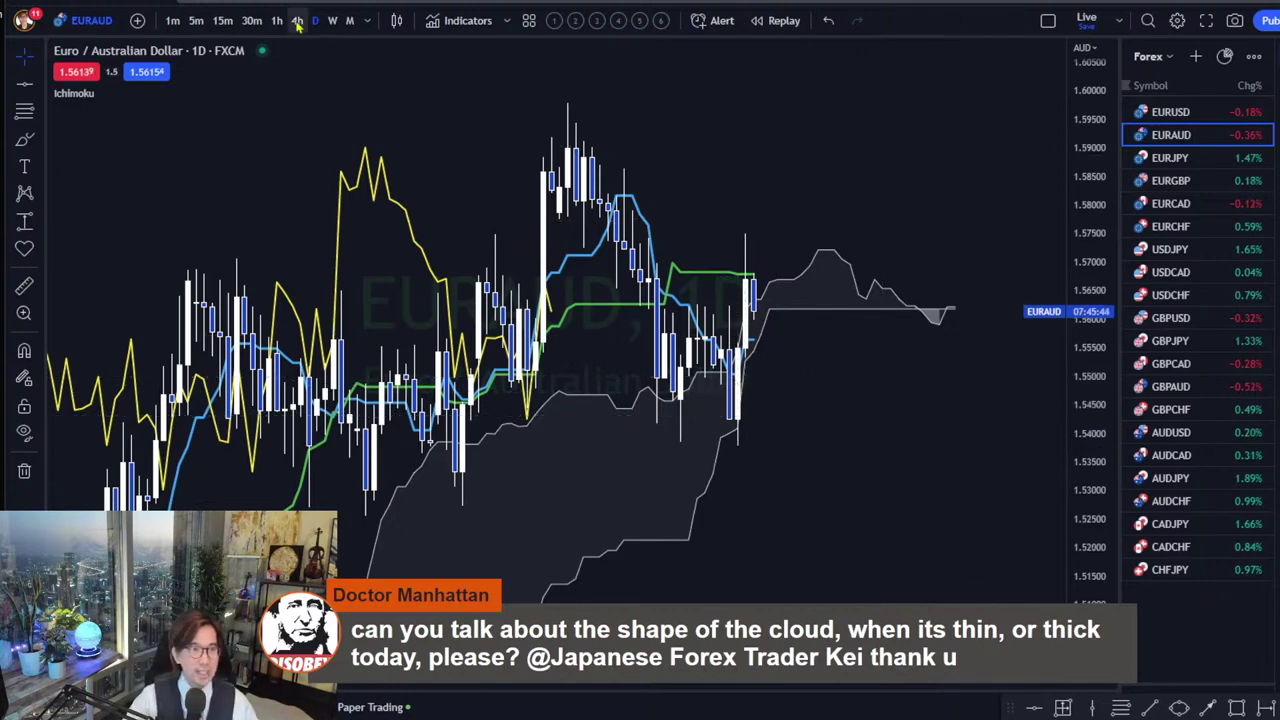
Turn on bar replay and start it from the chosen bar on the chart.
click(778, 20)
click(712, 218)
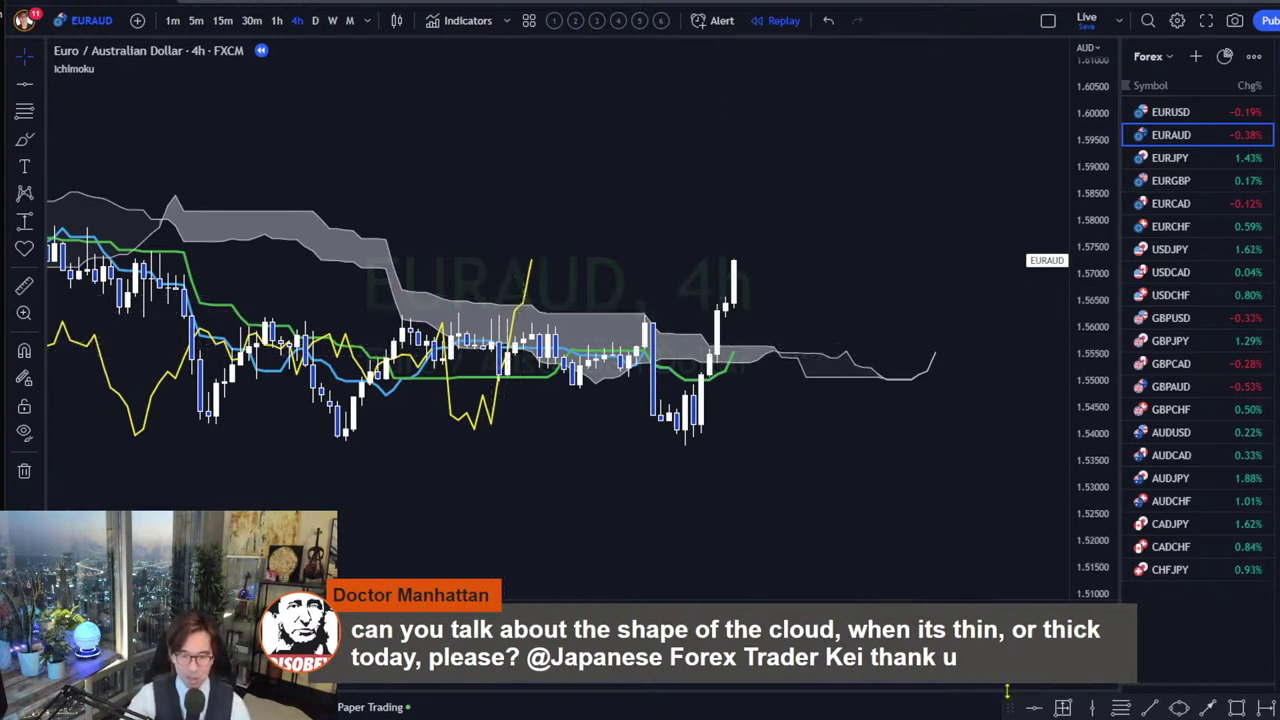
Place a horizontal line at 1.56148, sketch red marks at the cloud's end, then clear them.
click(370, 319)
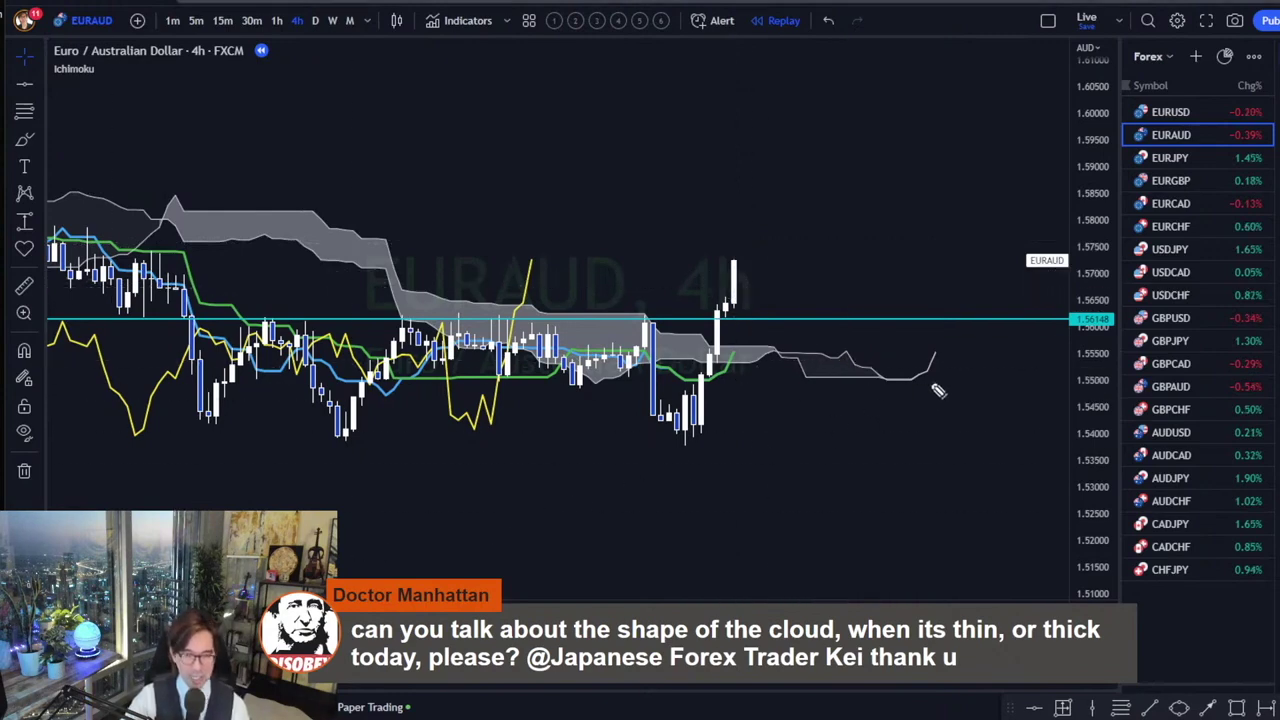
mouse_move(943, 400)
mouse_down()
mouse_move(888, 390)
mouse_move(948, 350)
mouse_move(940, 397)
mouse_up()
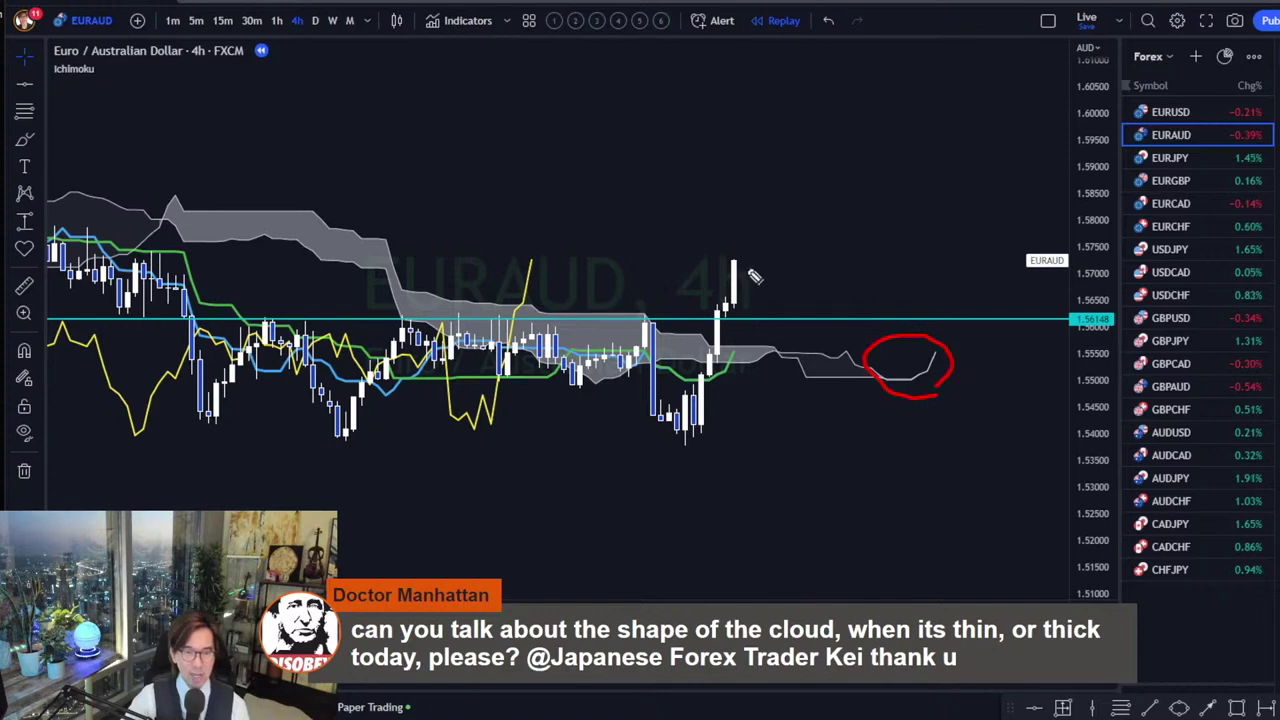
mouse_move(748, 270)
mouse_down()
mouse_move(800, 314)
mouse_move(779, 320)
mouse_up()
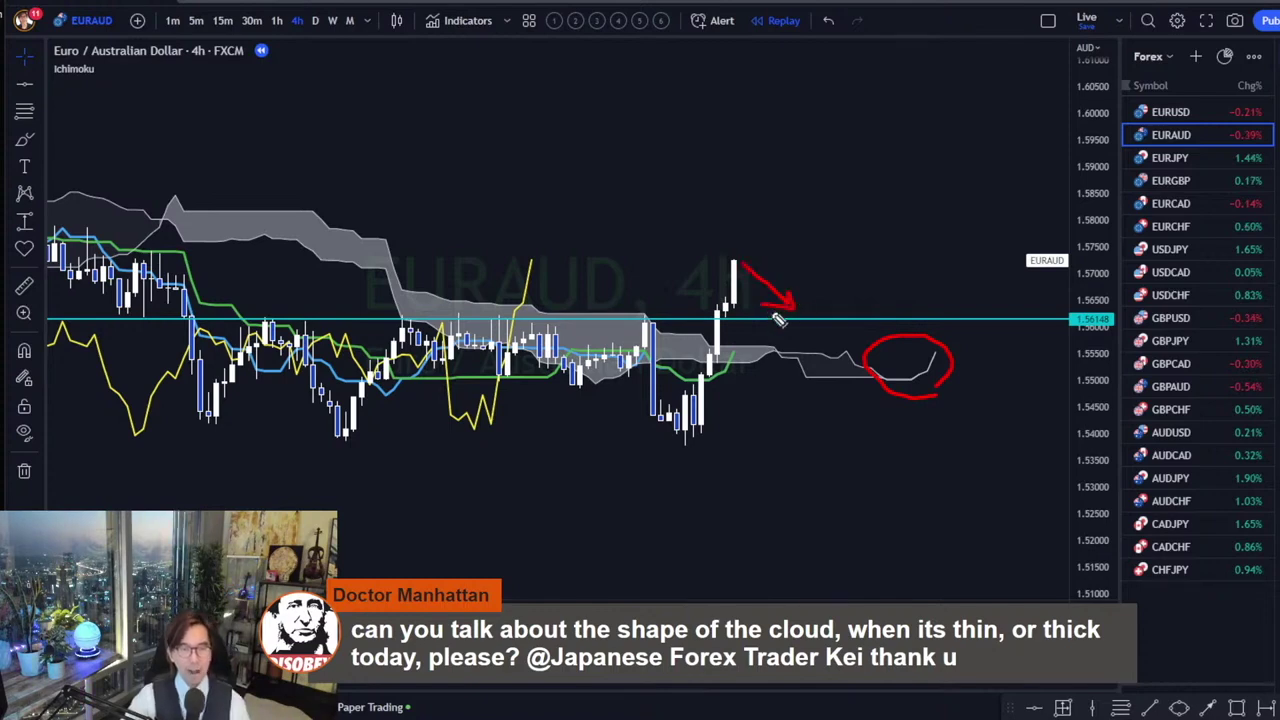
key(e)
Sketch red upward strokes beside the latest candle and an arrow dropping toward the cloud.
drag(743, 281, 743, 259)
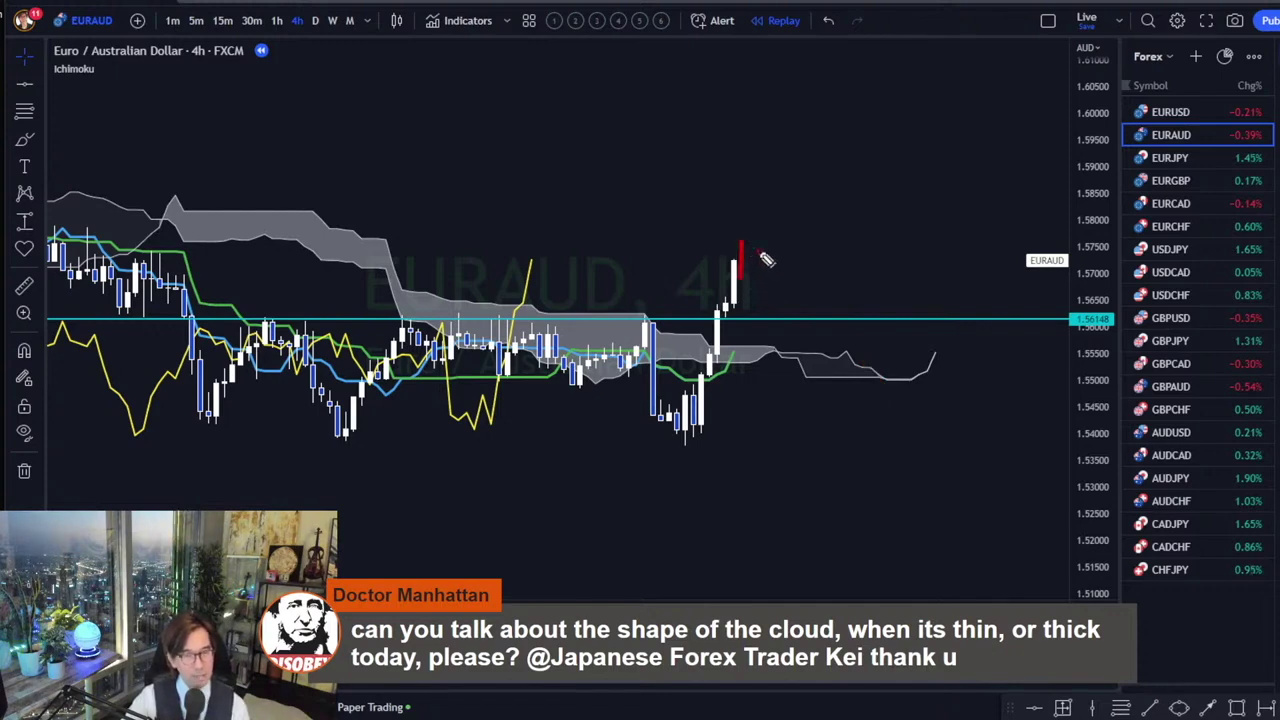
mouse_move(762, 265)
mouse_down()
mouse_move(751, 243)
mouse_move(770, 213)
mouse_up()
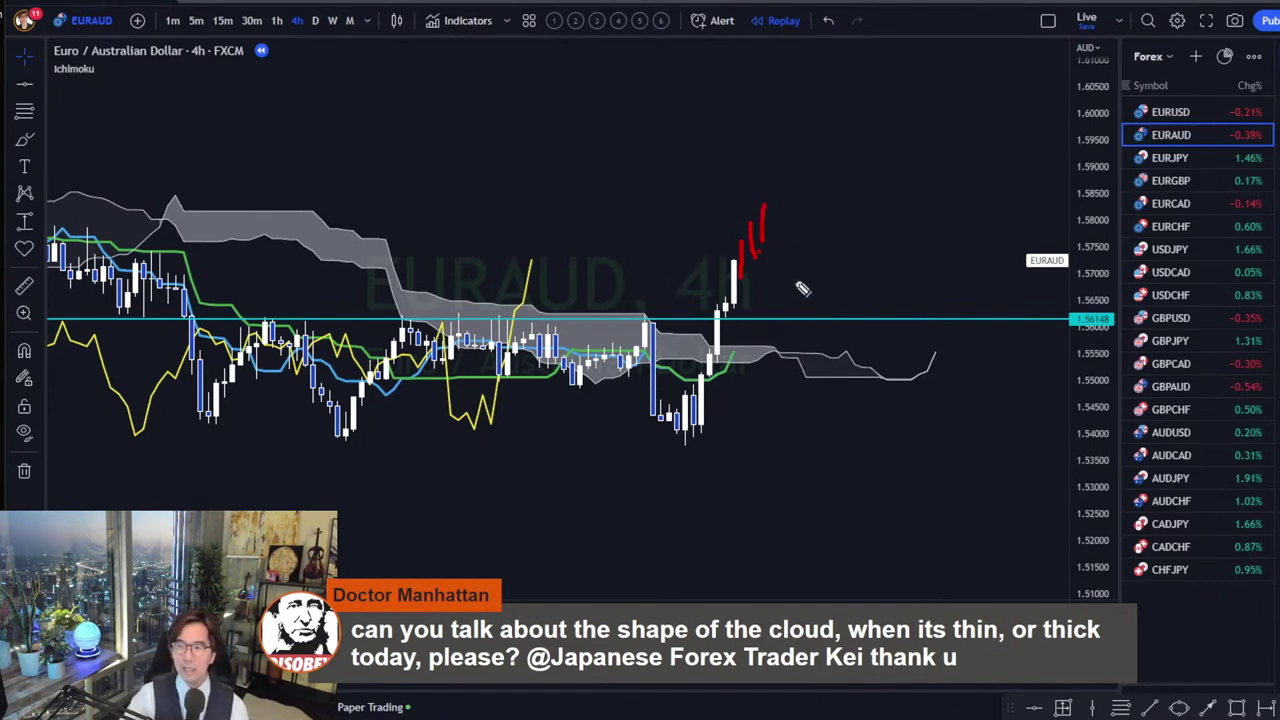
mouse_move(778, 220)
mouse_down()
mouse_move(857, 254)
mouse_move(822, 265)
mouse_up()
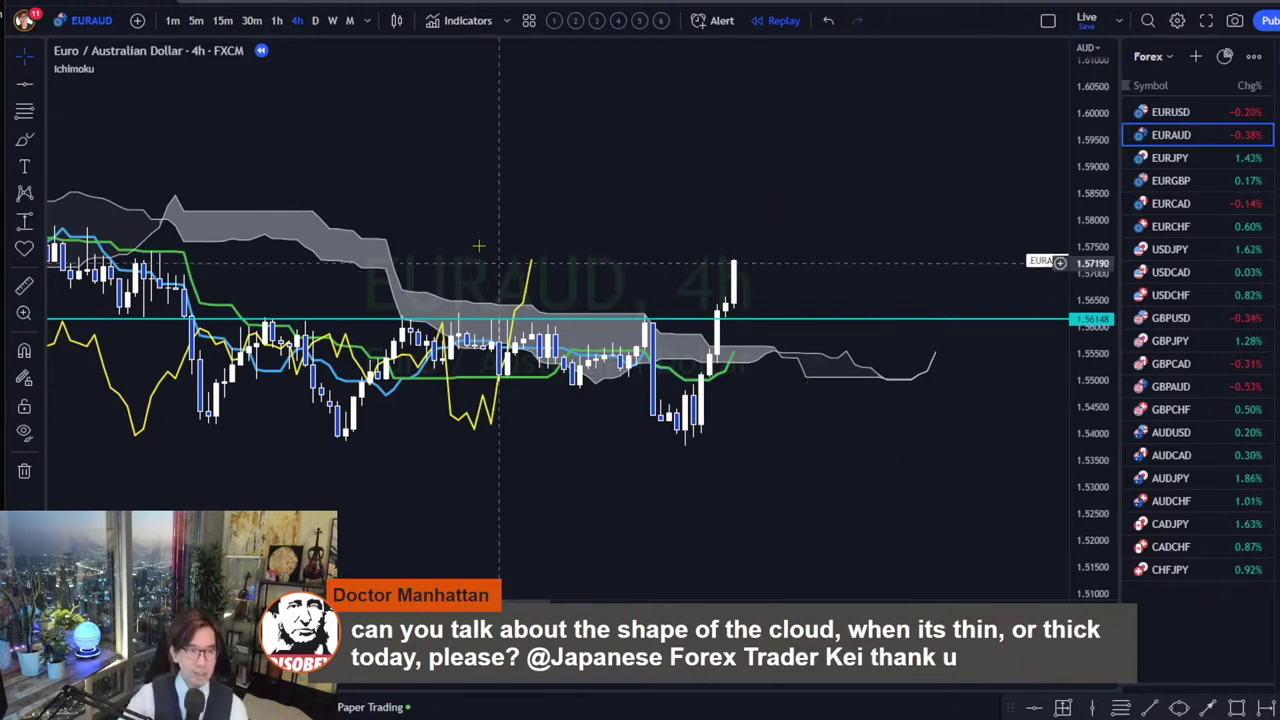
Scroll back through history and restart the replay from an earlier bar.
scroll(237, 187, left, 5)
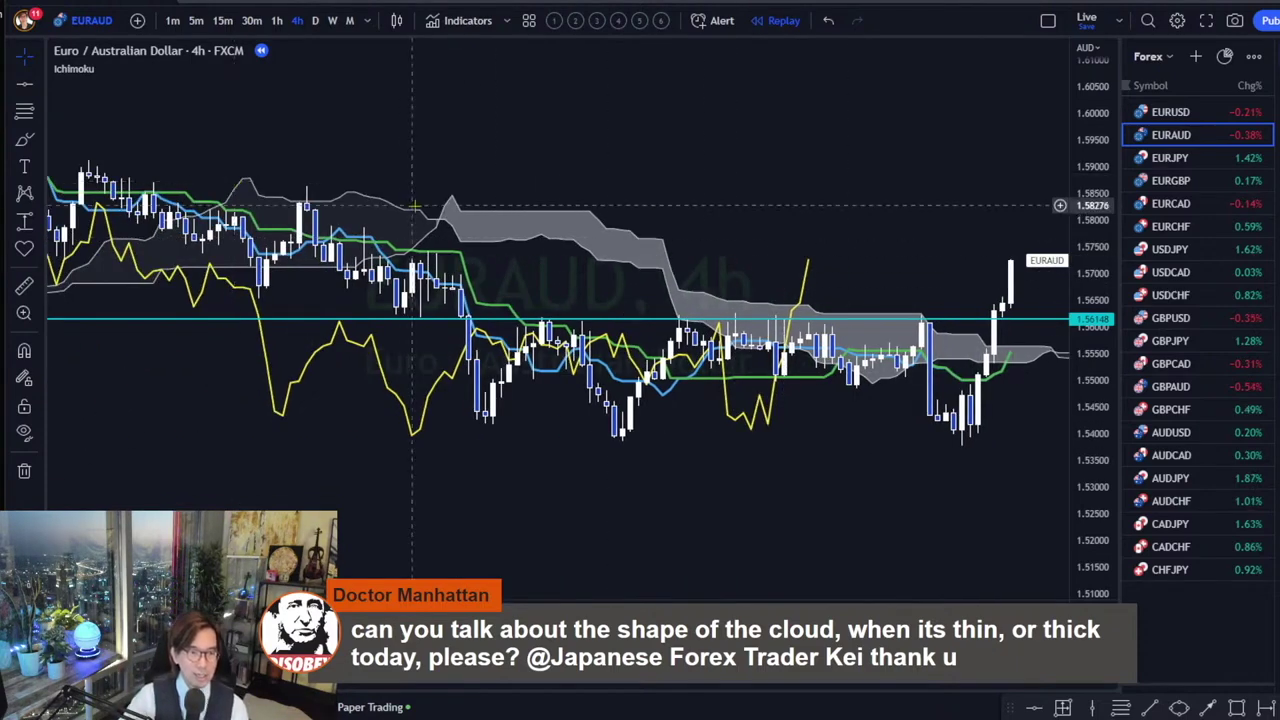
scroll(413, 205, left, 10)
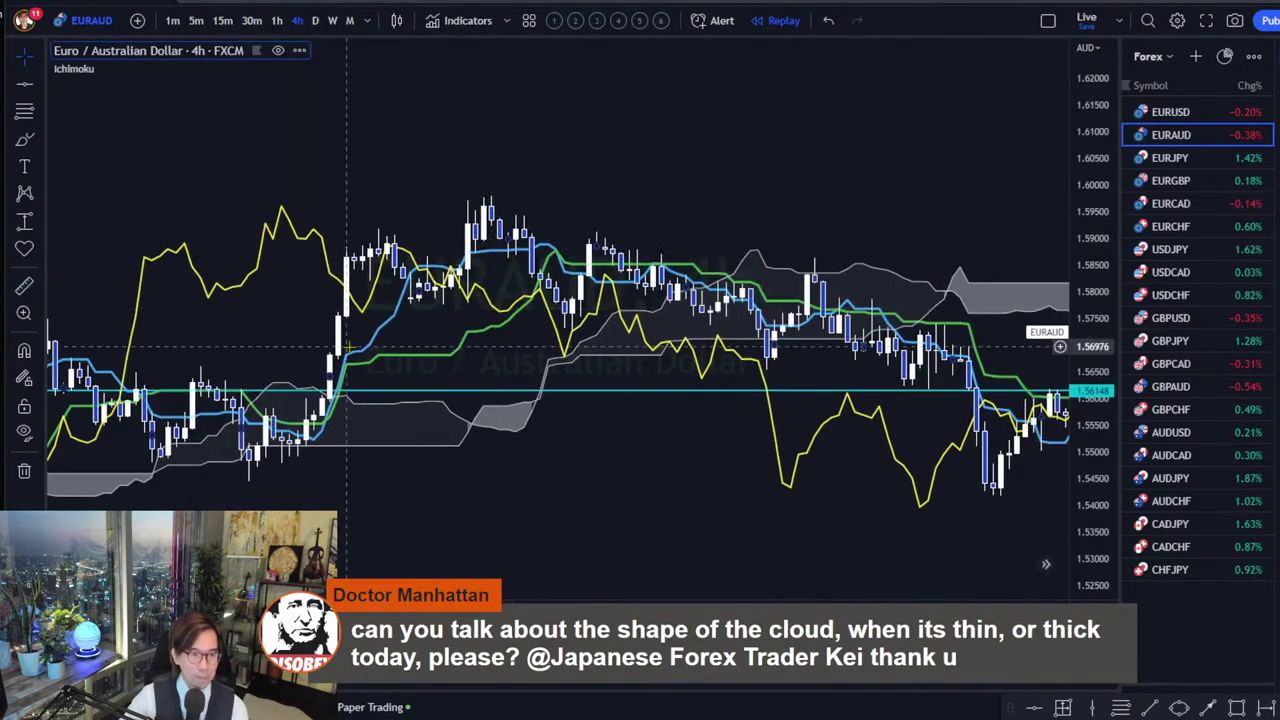
scroll(449, 312, left, 3)
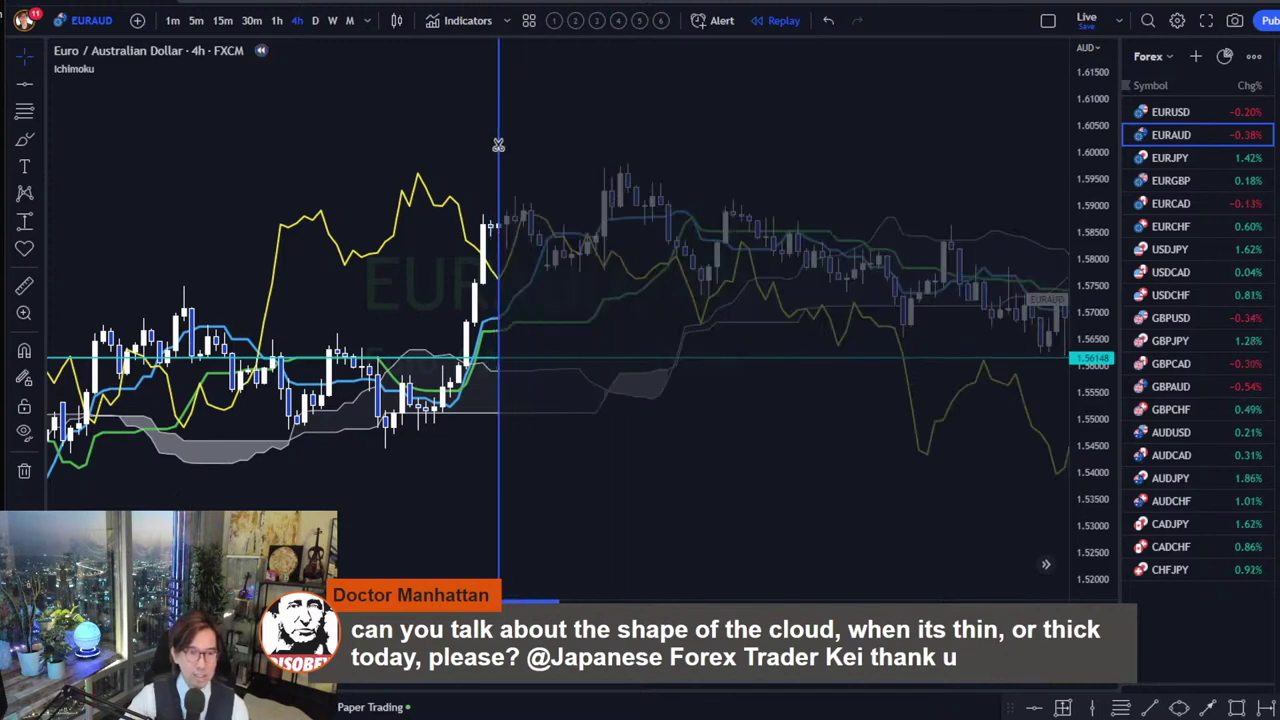
click(504, 145)
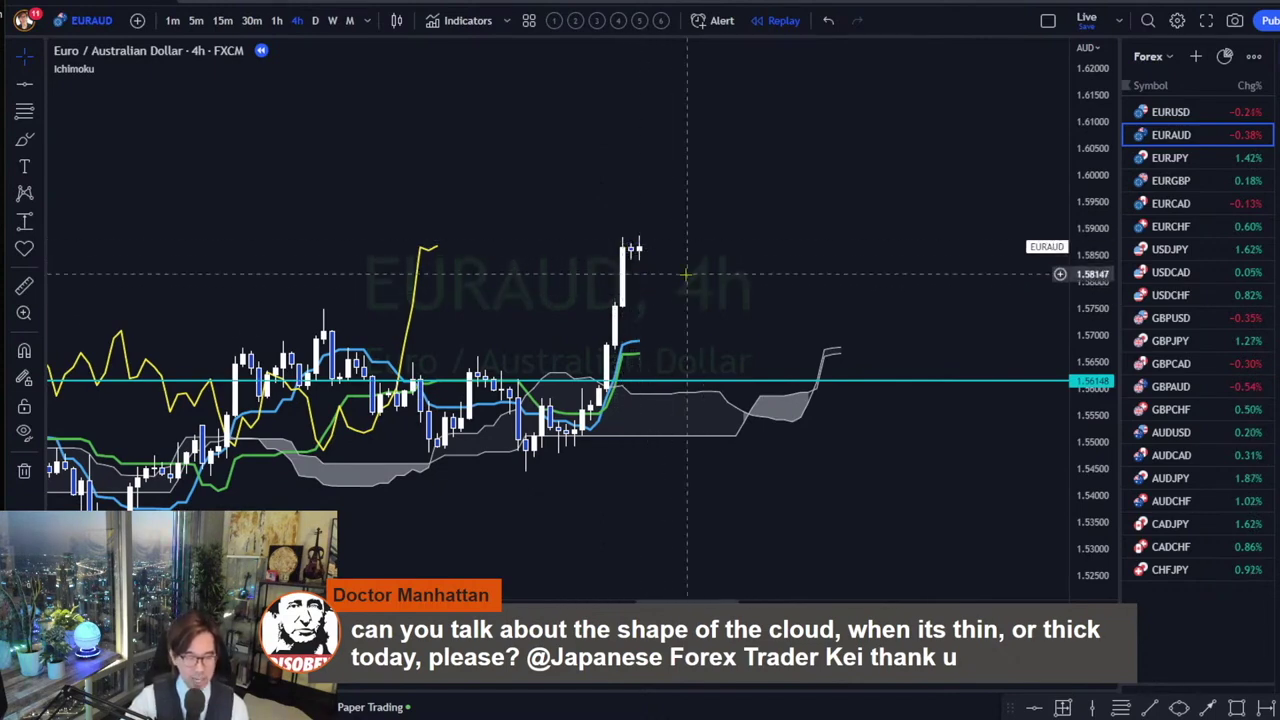
Pan and zoom to frame the uptrend riding above the thick, rising cloud.
scroll(686, 273, left, 10)
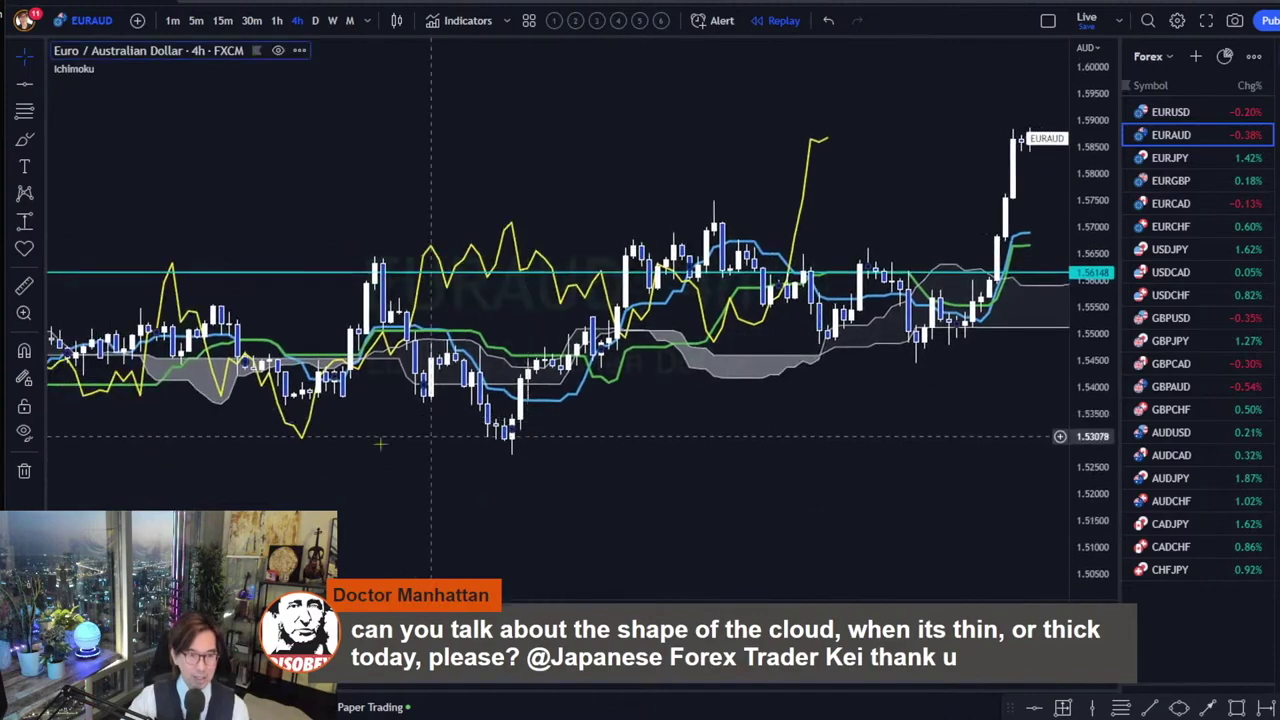
drag(500, 454, 446, 479)
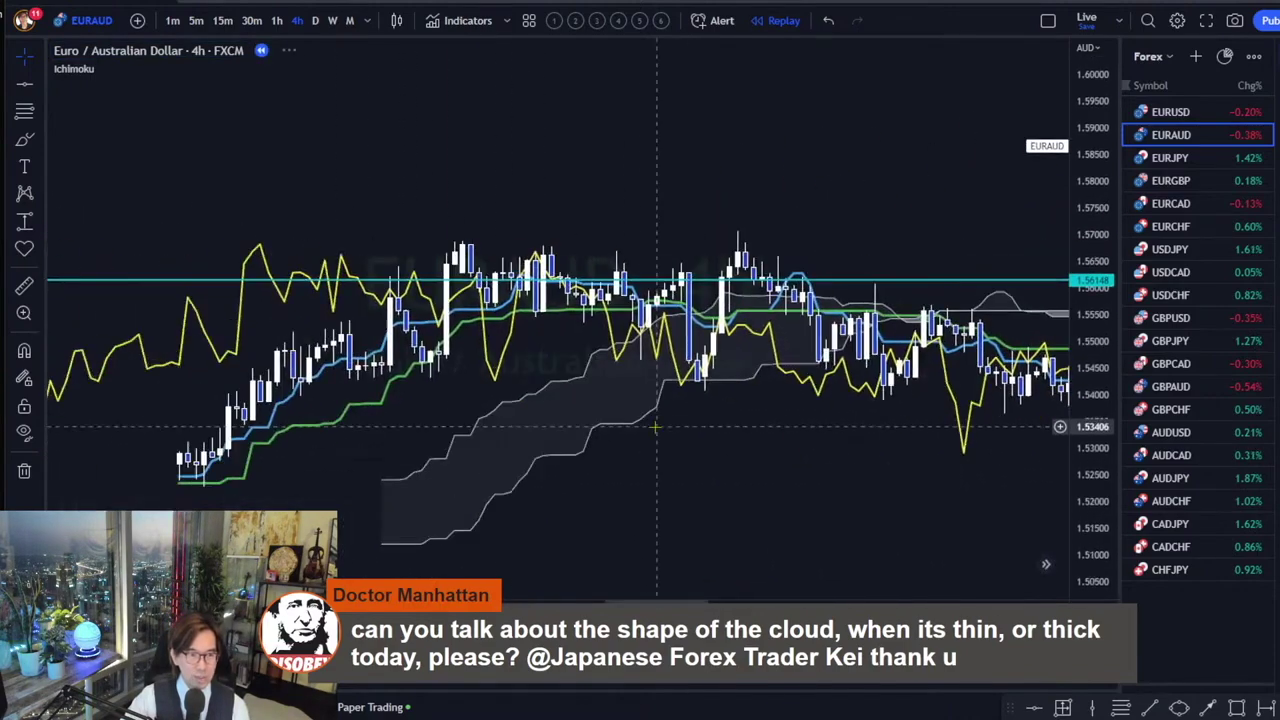
scroll(446, 479, left, 5)
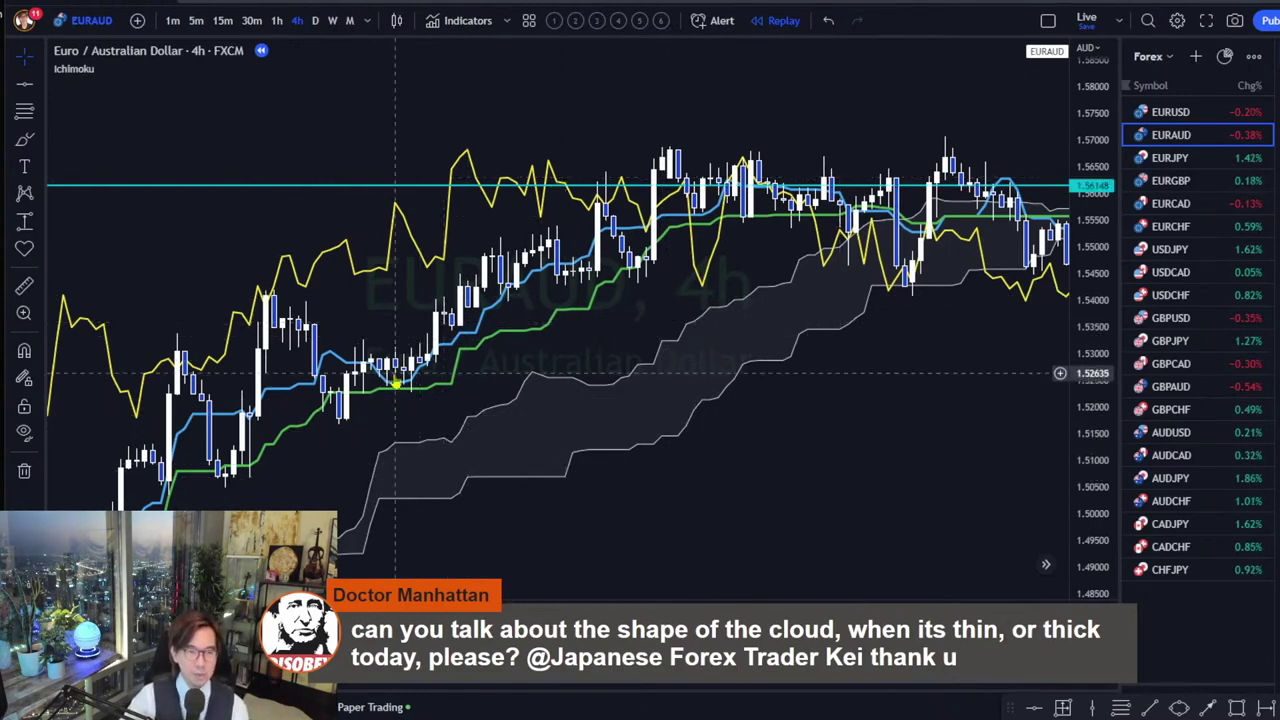
scroll(453, 402, left, 3)
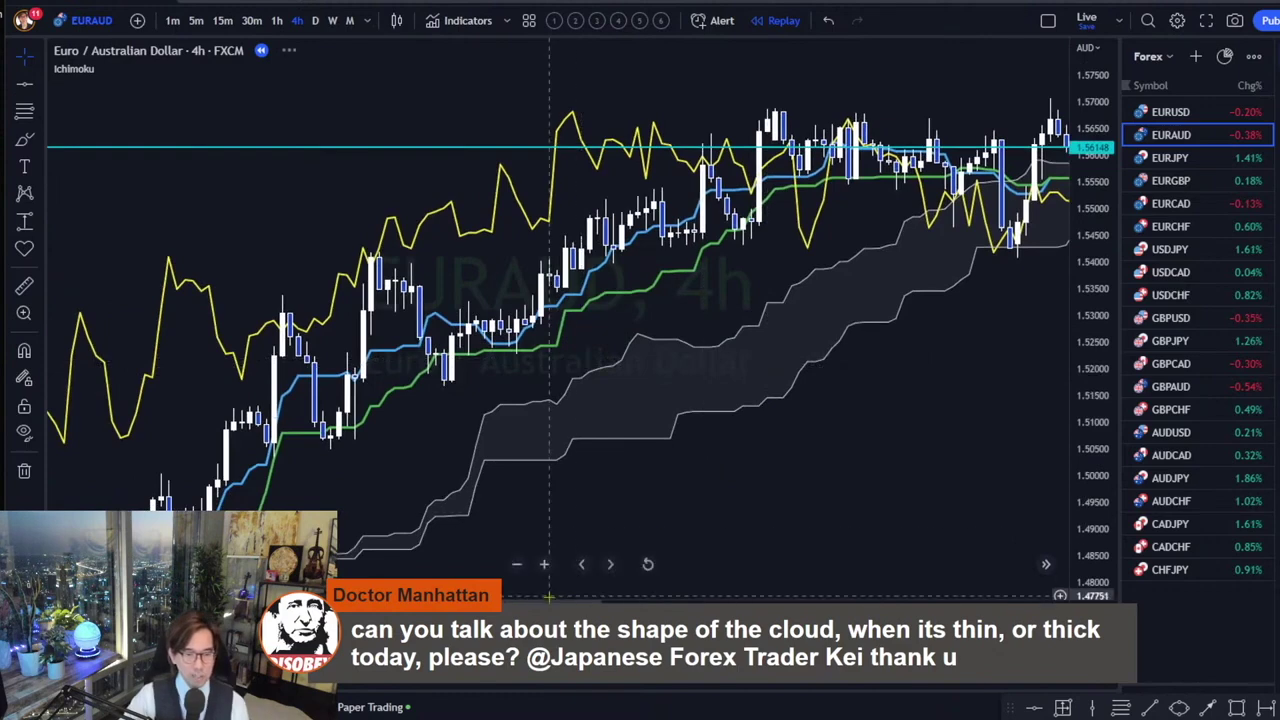
scroll(560, 300, up, 3)
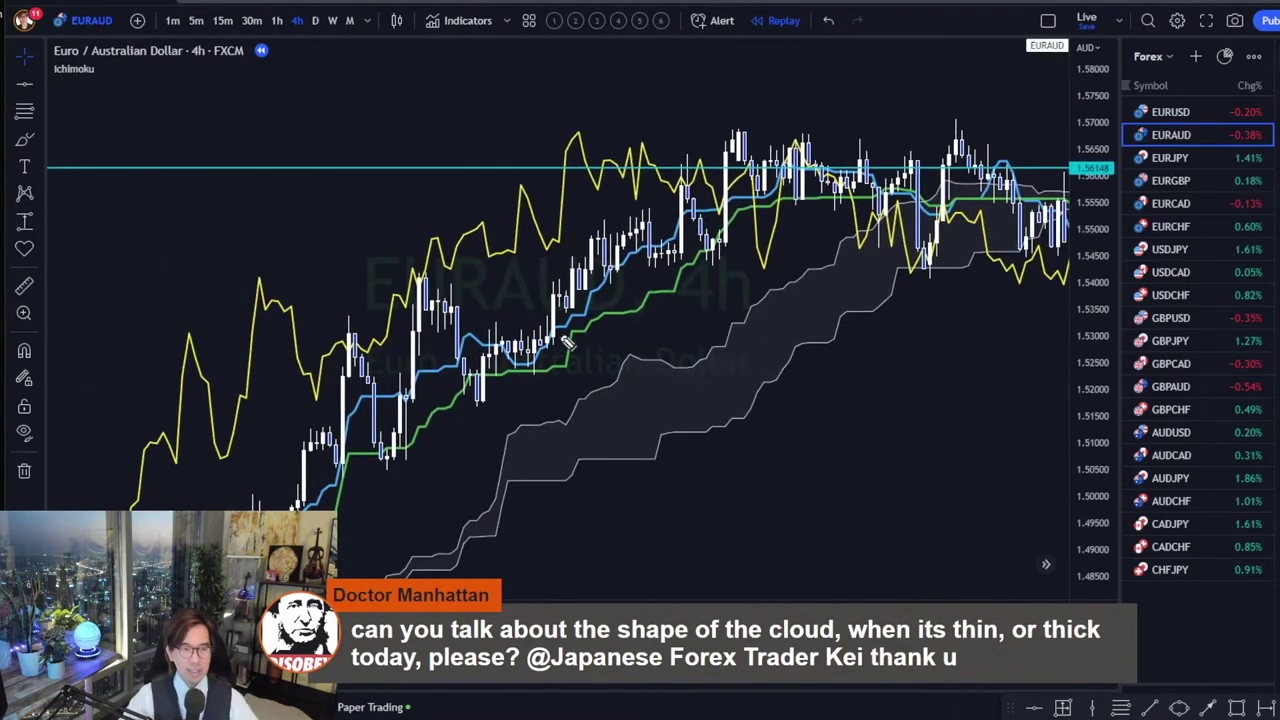
mouse_move(424, 287)
mouse_down()
mouse_move(478, 372)
mouse_move(430, 366)
mouse_up()
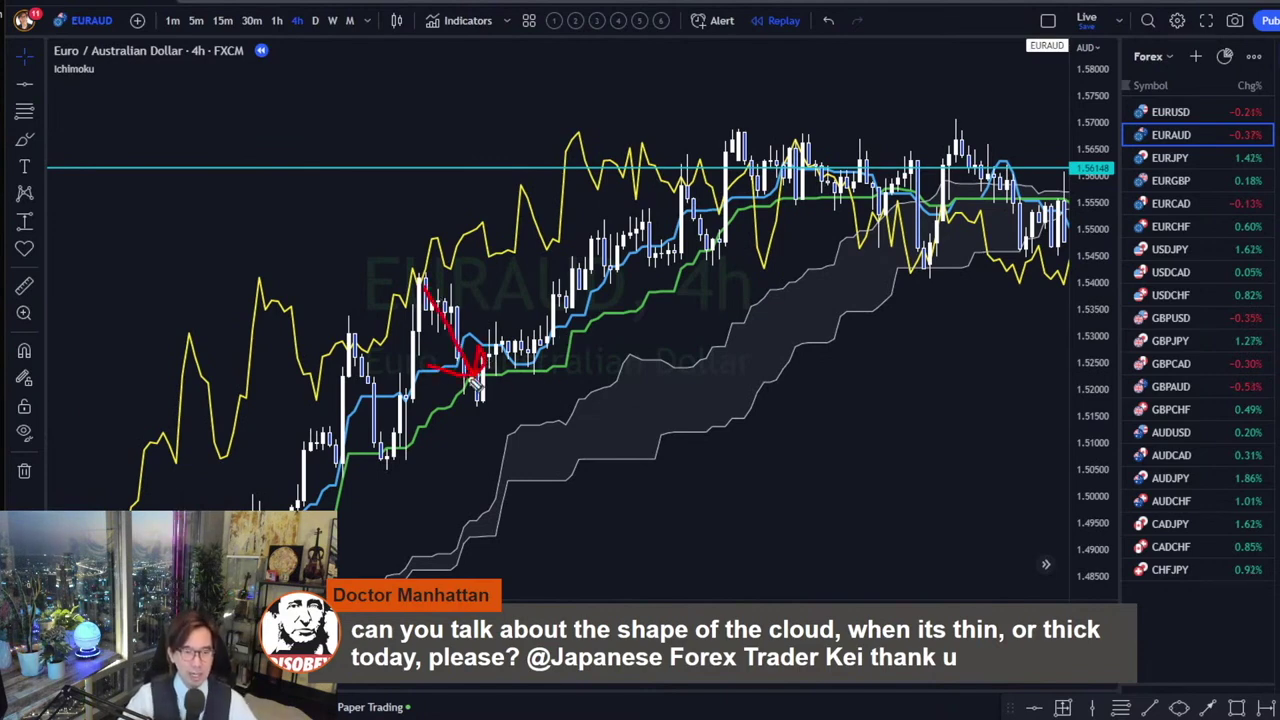
mouse_move(480, 372)
mouse_down()
mouse_move(540, 335)
mouse_move(605, 258)
mouse_move(610, 285)
mouse_up()
drag(528, 428, 797, 296)
drag(645, 476, 834, 364)
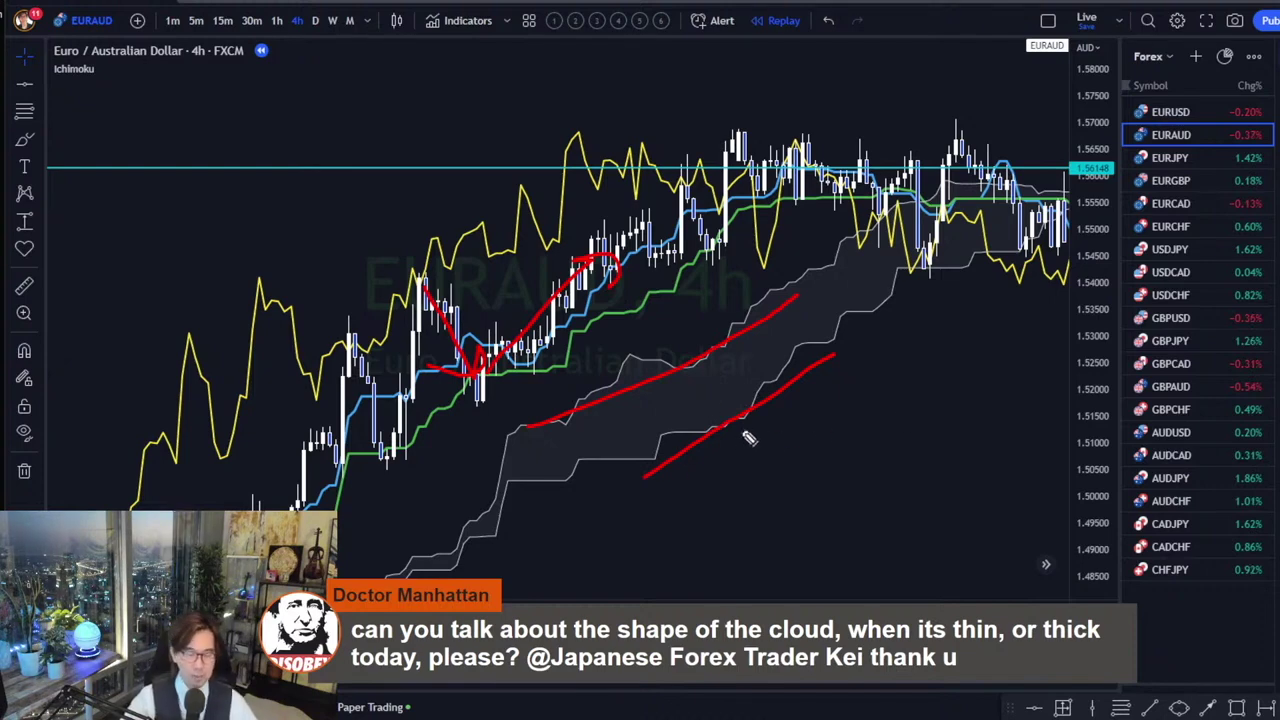
key(Escape)
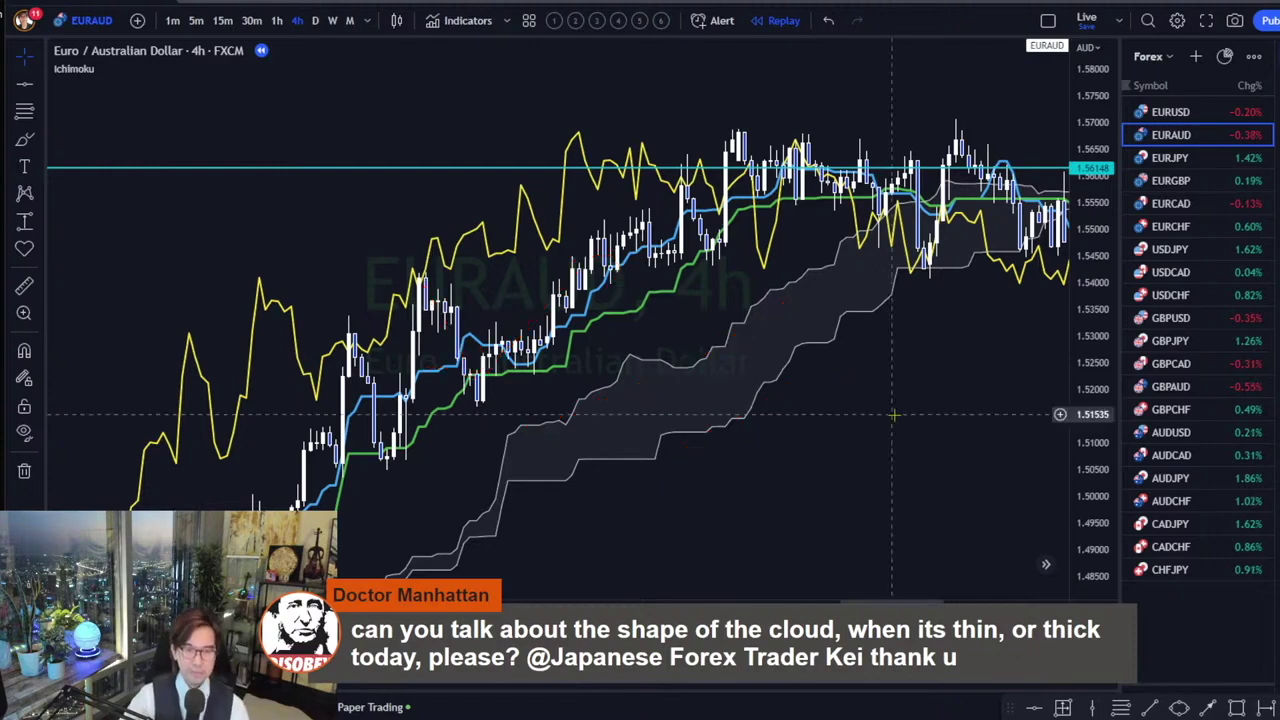
Pan the 4h chart back into older candle history and zoom out.
scroll(880, 420, down, 5)
drag(831, 409, 541, 420)
scroll(541, 420, up, 5)
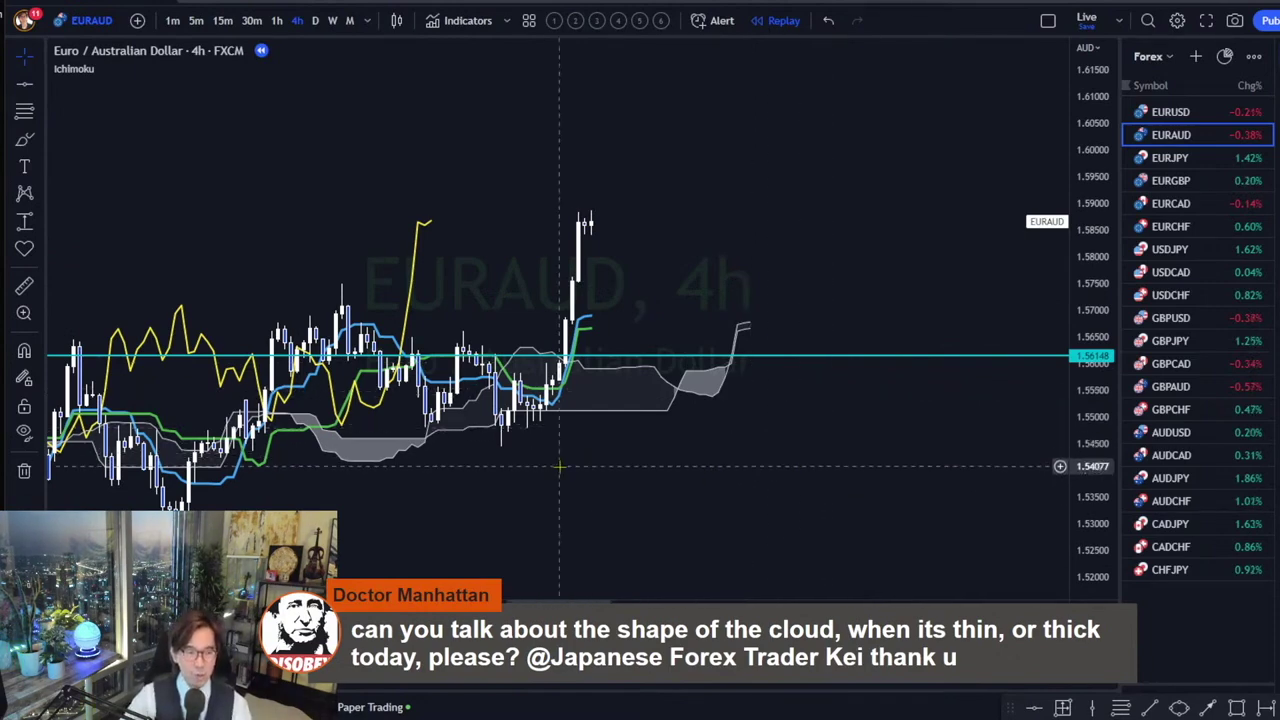
drag(520, 456, 801, 388)
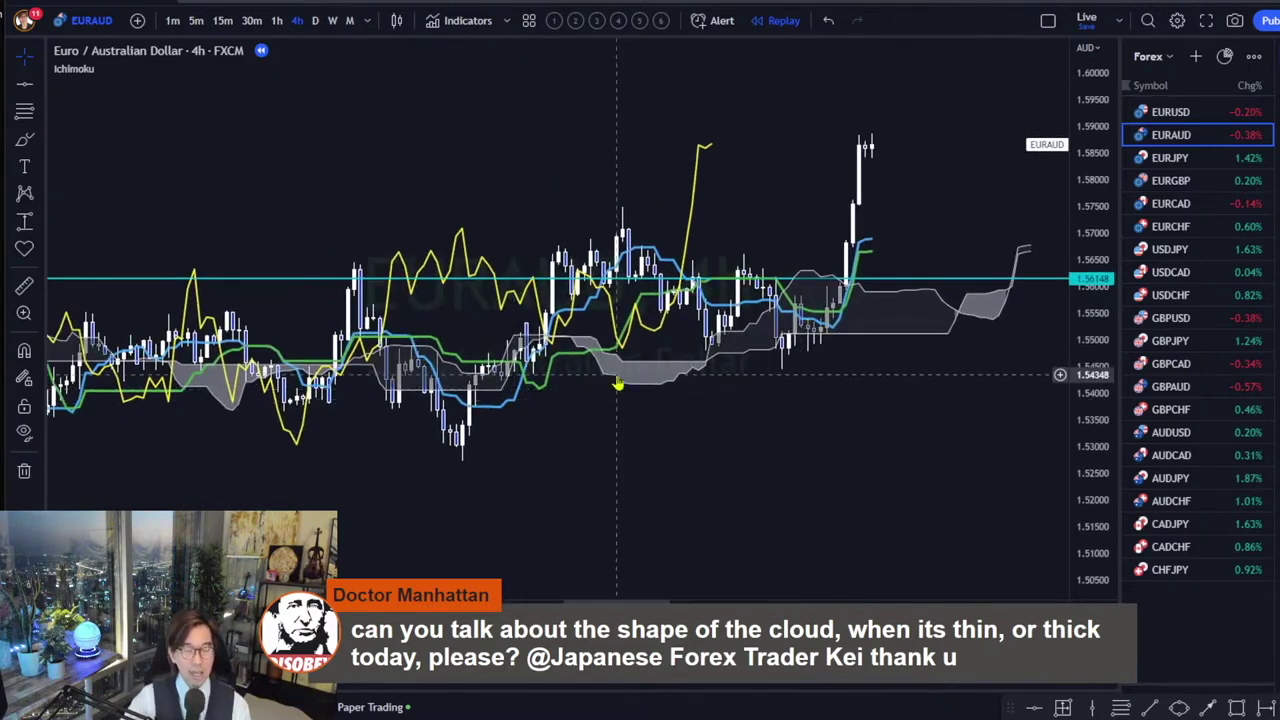
drag(509, 434, 811, 380)
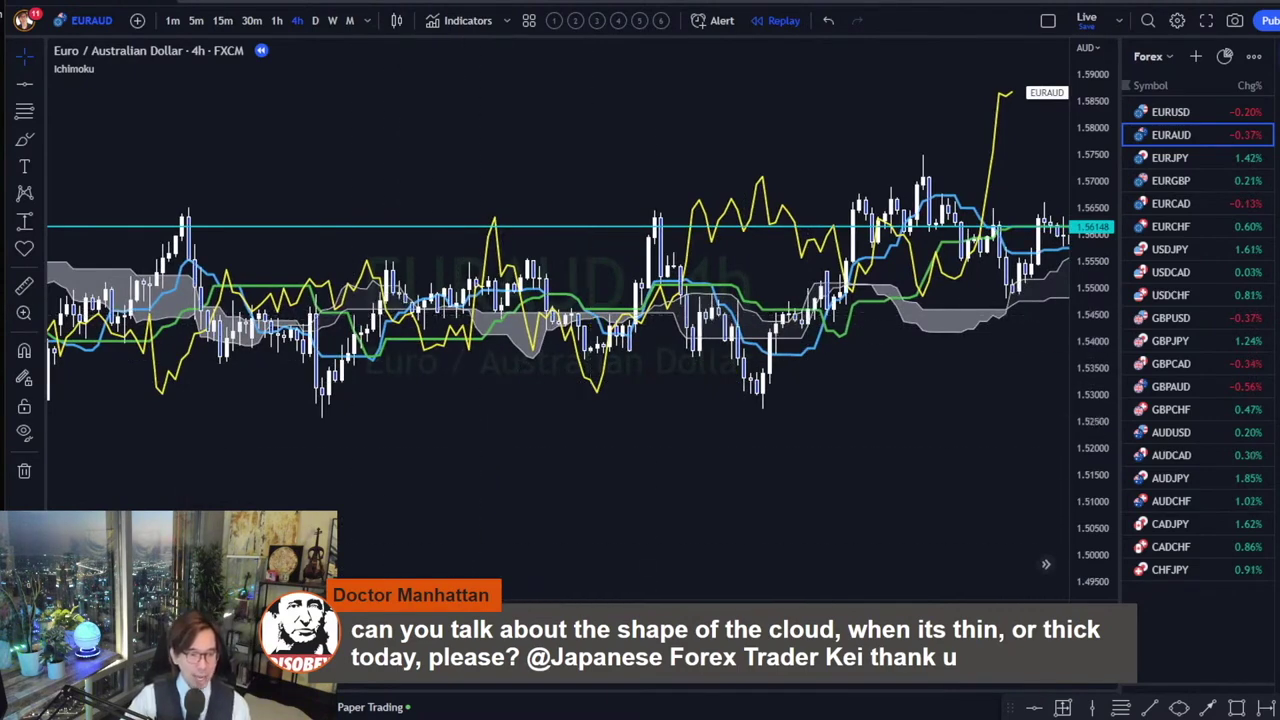
scroll(510, 525, down, 2)
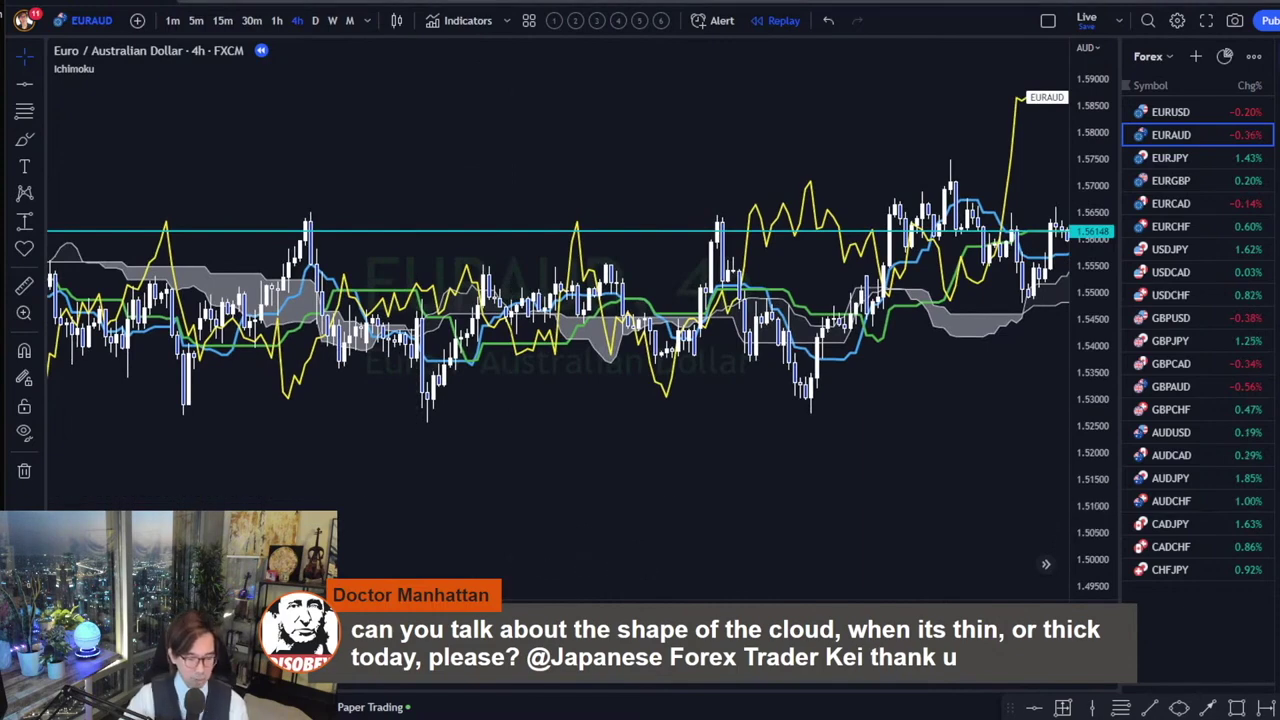
Sketch the price swing in red and a red arrow projecting price down then up.
mouse_move(436, 408)
mouse_down()
mouse_move(447, 365)
mouse_move(505, 290)
mouse_move(600, 285)
mouse_move(656, 344)
mouse_up()
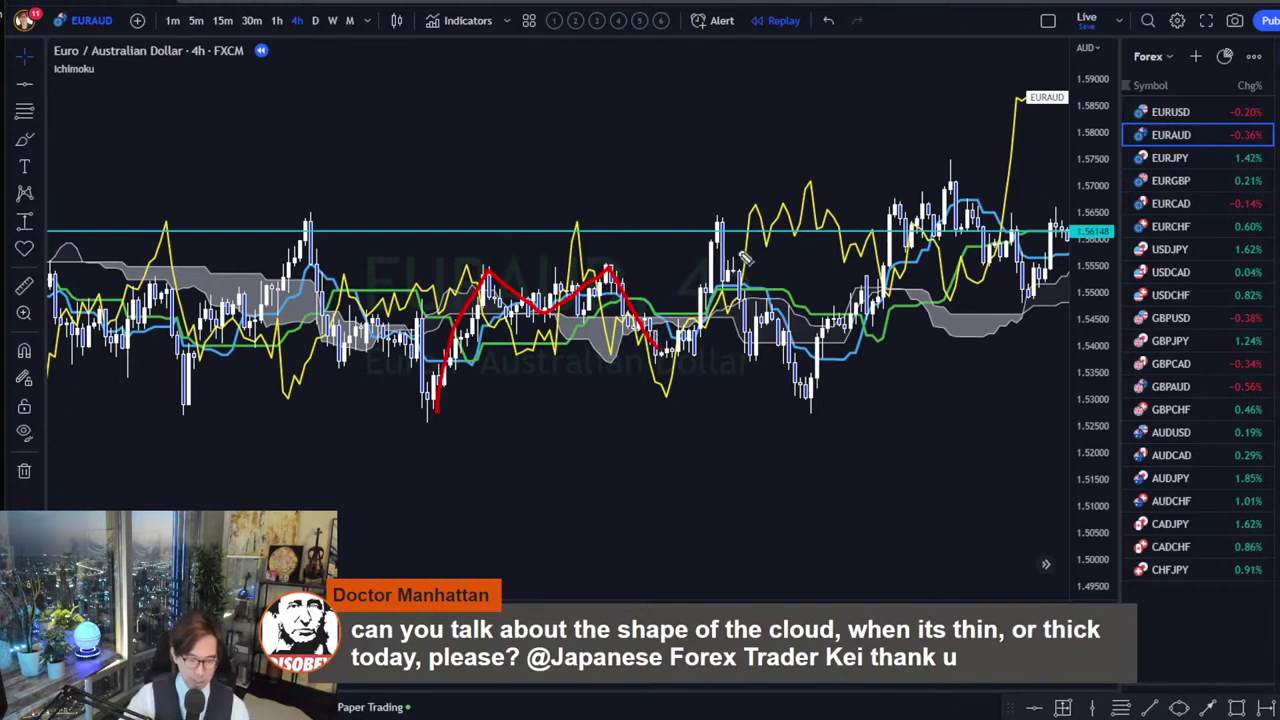
scroll(655, 443, up, 2)
drag(655, 443, 497, 472)
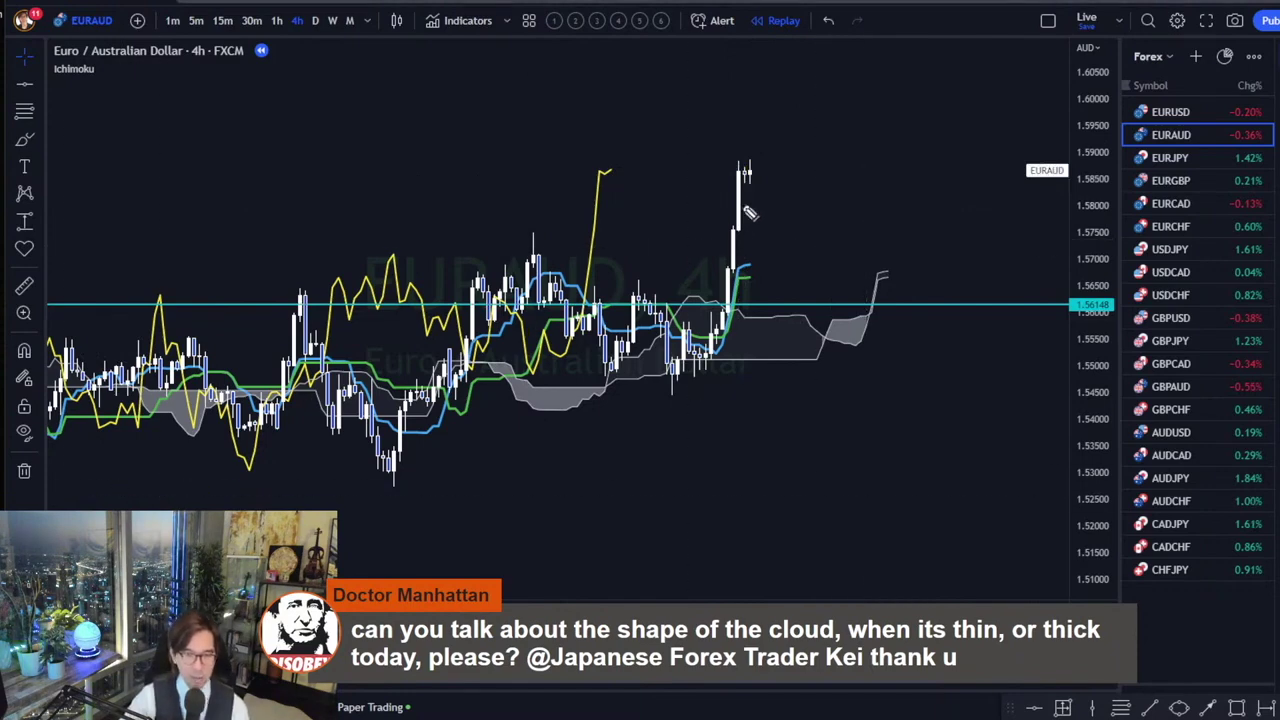
mouse_move(748, 176)
mouse_down()
mouse_move(903, 240)
mouse_move(882, 252)
mouse_move(949, 157)
mouse_move(986, 177)
mouse_up()
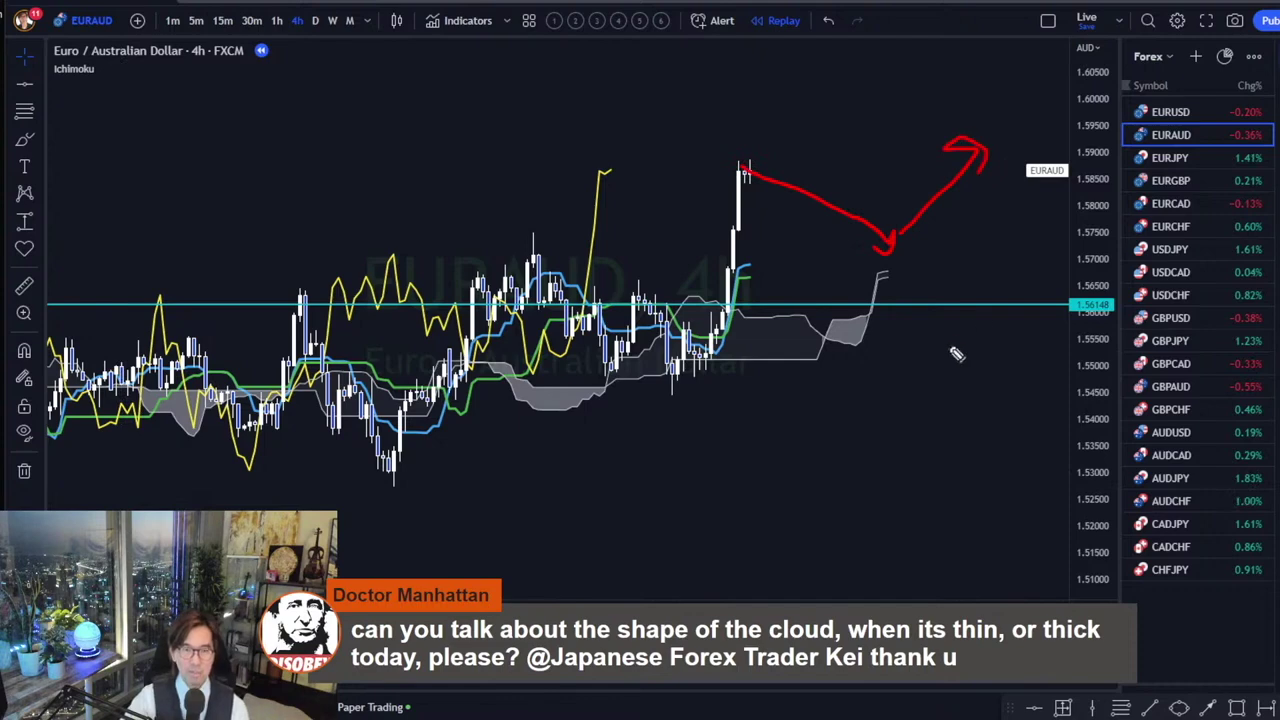
scroll(609, 429, left, 10)
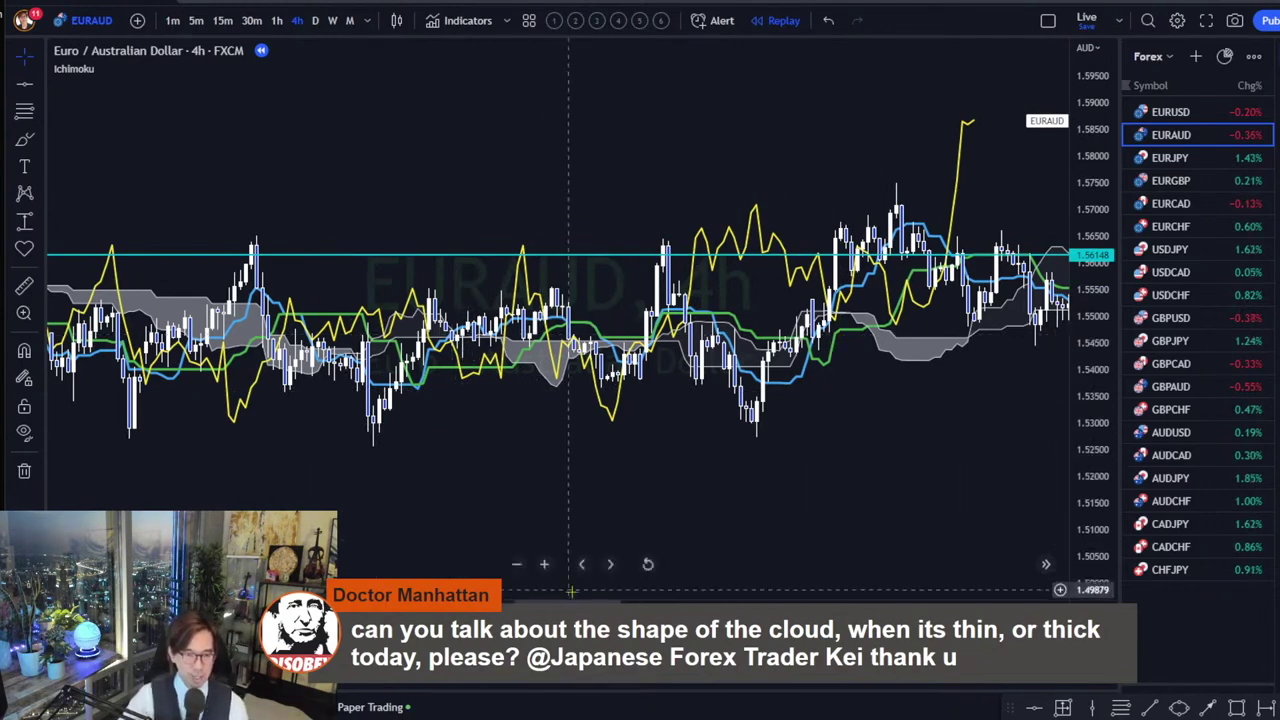
Circle two thin cloud twists in red and trace the price swings with a red wavy line.
scroll(541, 525, up, 2)
drag(541, 525, 638, 515)
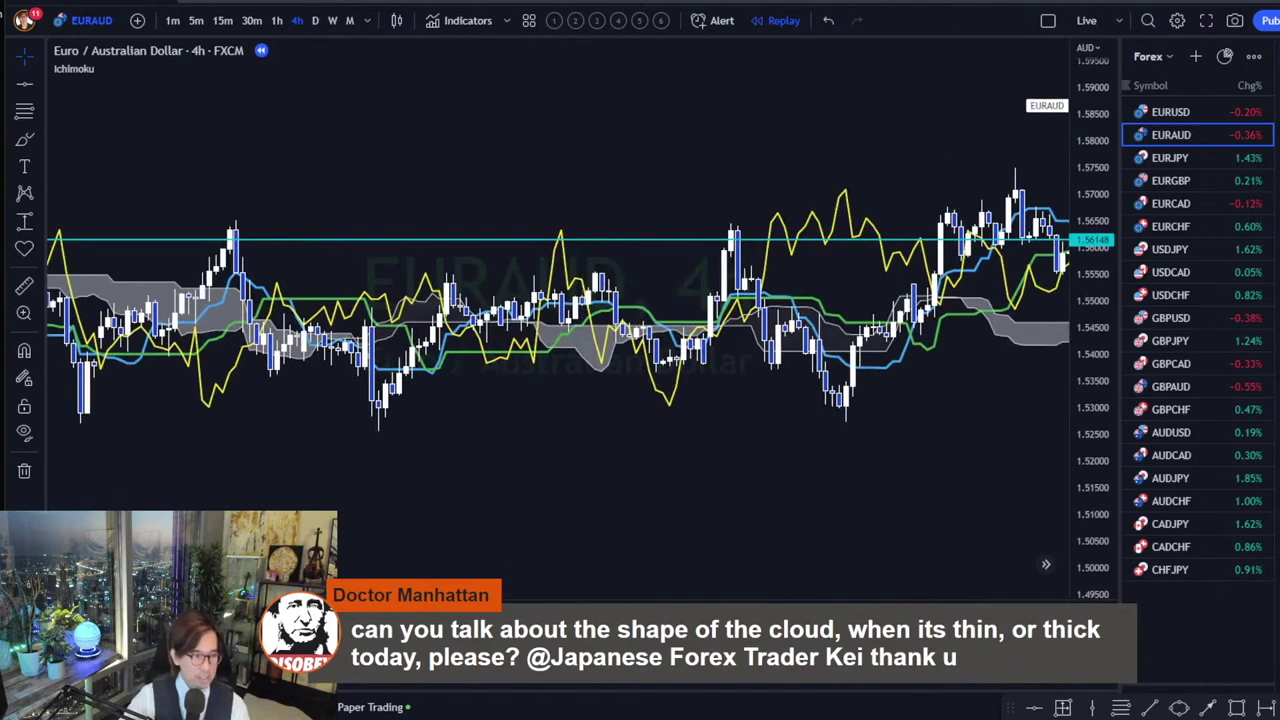
mouse_move(612, 373)
mouse_down()
mouse_move(594, 376)
mouse_move(614, 334)
mouse_move(606, 382)
mouse_up()
mouse_move(789, 366)
mouse_down()
mouse_move(777, 291)
mouse_move(790, 367)
mouse_up()
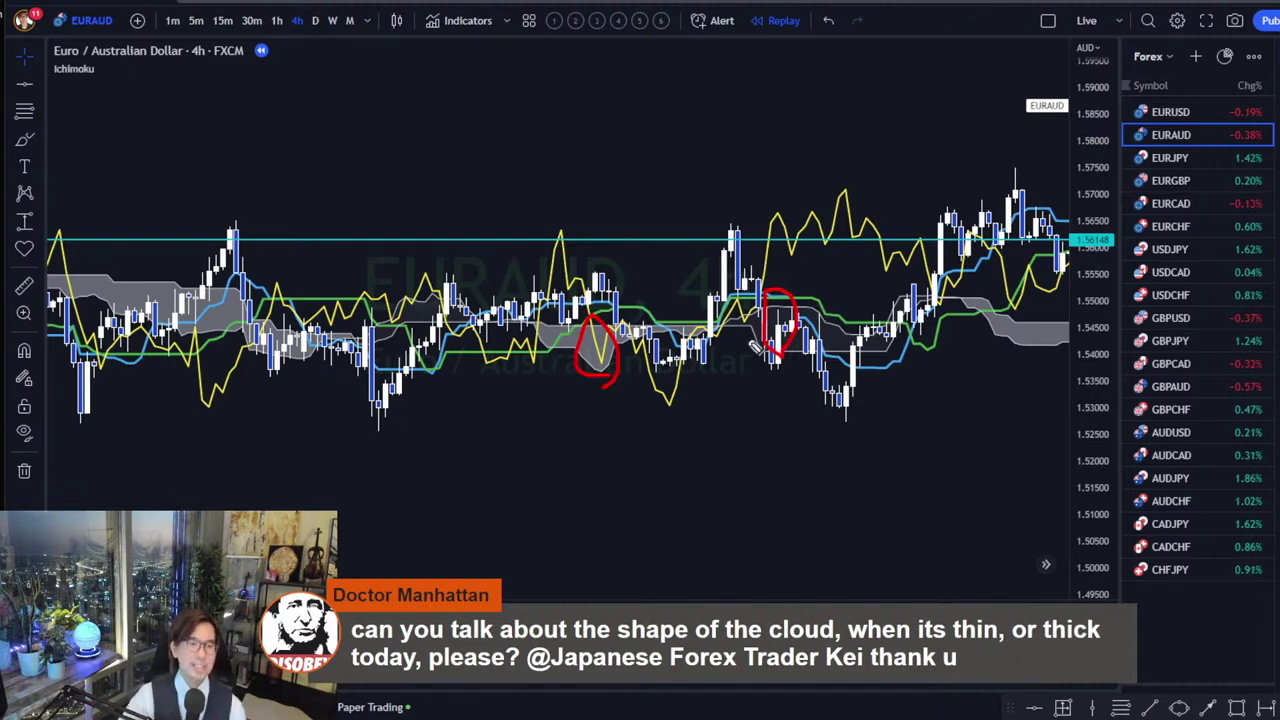
mouse_move(380, 415)
mouse_down()
mouse_move(466, 302)
mouse_move(612, 284)
mouse_move(700, 380)
mouse_move(742, 284)
mouse_move(828, 398)
mouse_move(886, 340)
mouse_up()
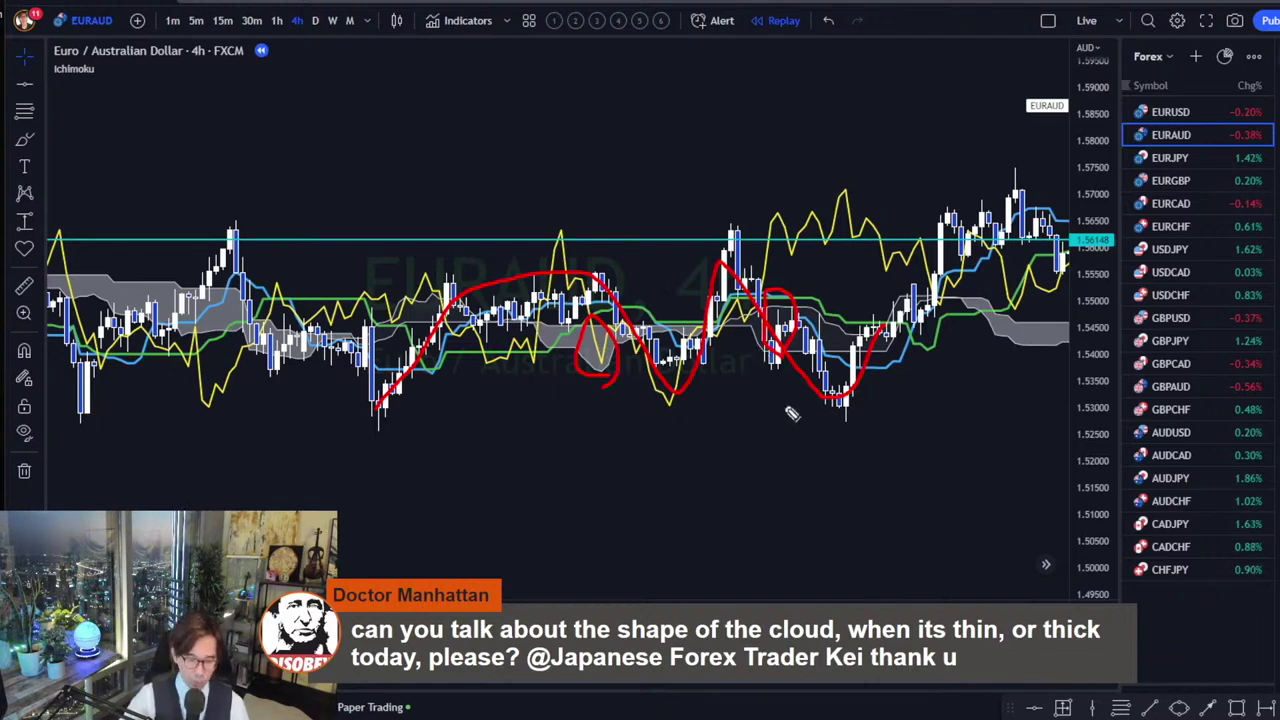
Clear the old sketches and draw red lines along the uptrend and above and below the rising cloud.
key(e)
scroll(596, 463, down, 3)
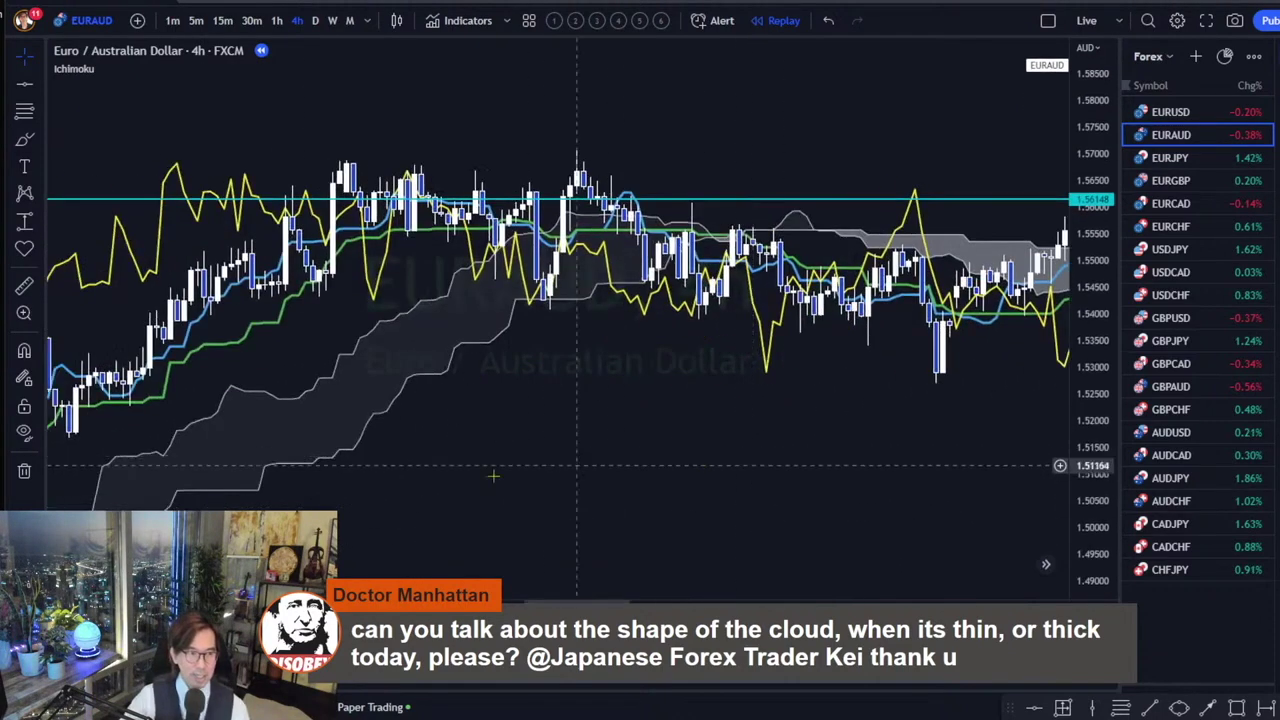
scroll(596, 463, down, 2)
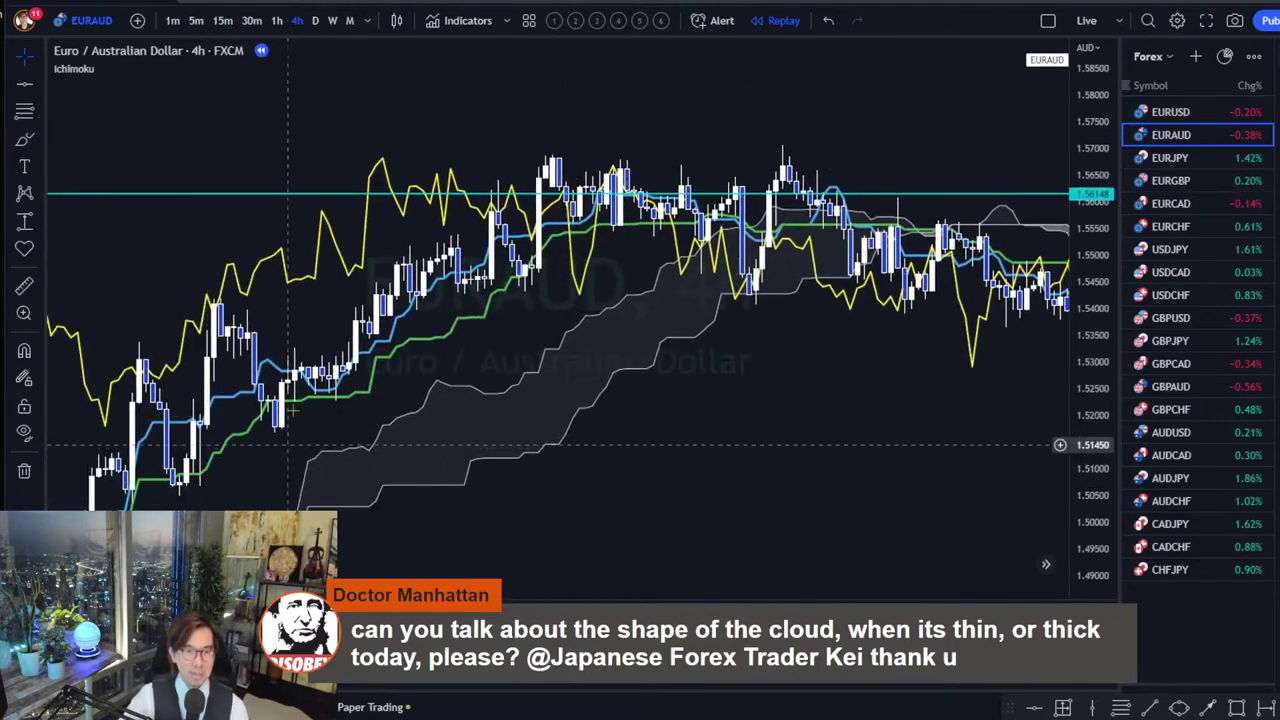
scroll(776, 447, up, 1)
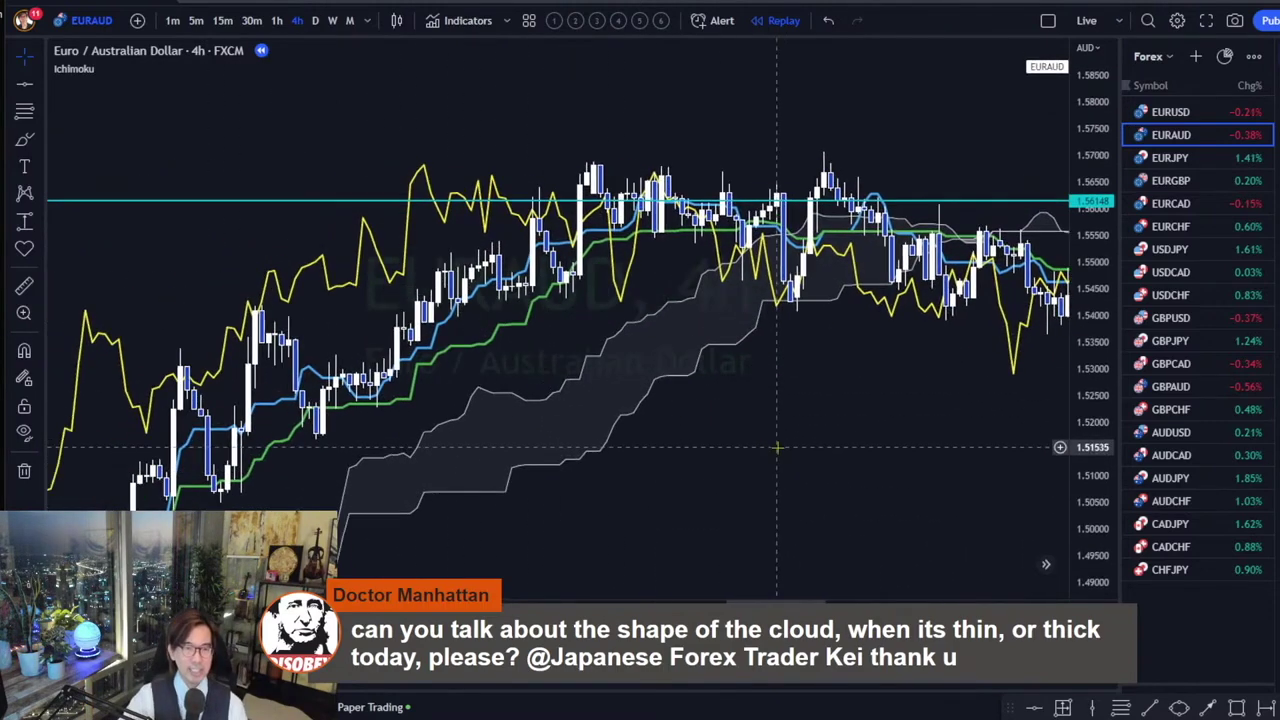
mouse_move(175, 490)
mouse_down()
mouse_move(545, 250)
mouse_move(536, 296)
mouse_up()
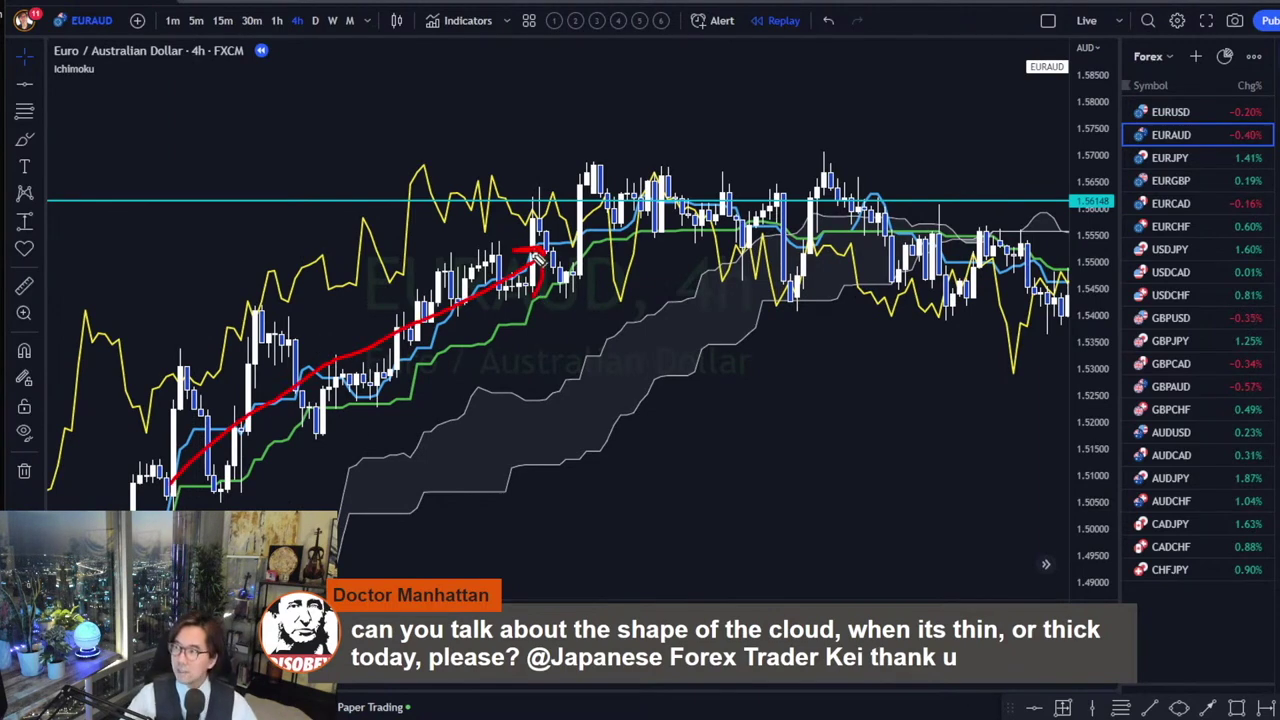
drag(398, 463, 588, 330)
drag(490, 533, 675, 435)
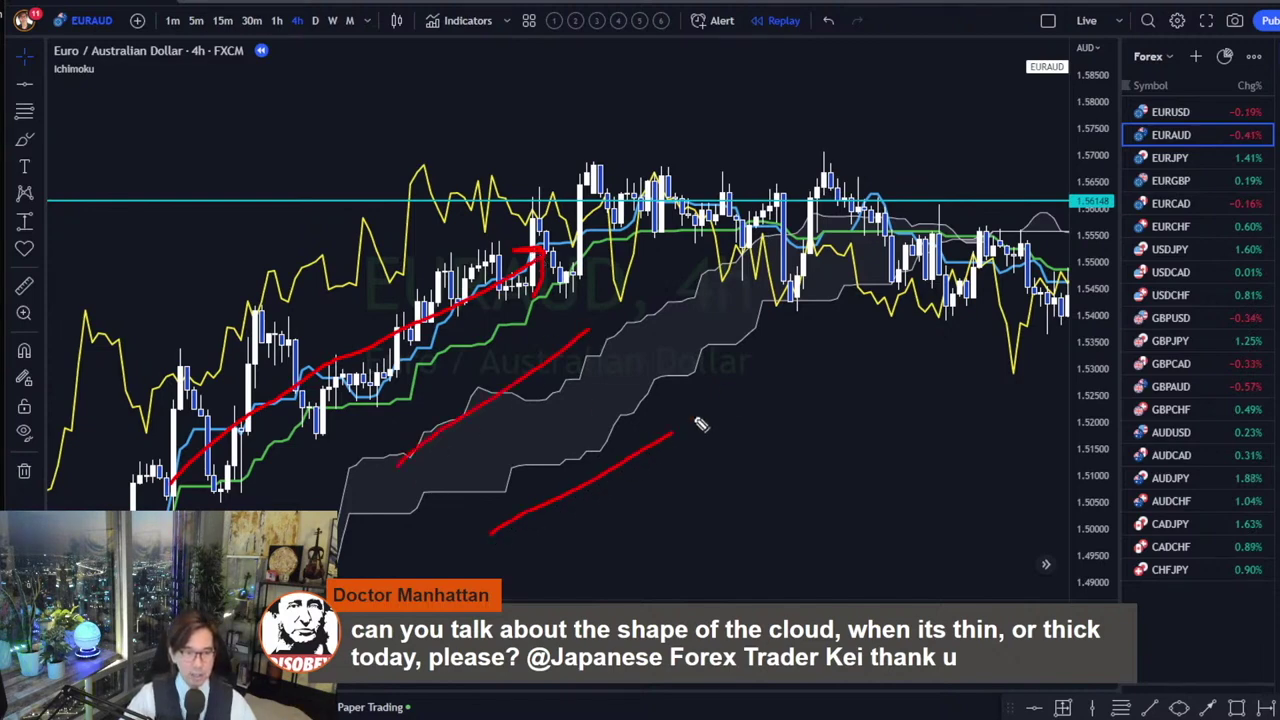
Add small red marks, a letter B at the pullback low, and a rising stroke to the peak.
mouse_move(730, 268)
mouse_down()
mouse_move(762, 240)
mouse_move(770, 210)
mouse_up()
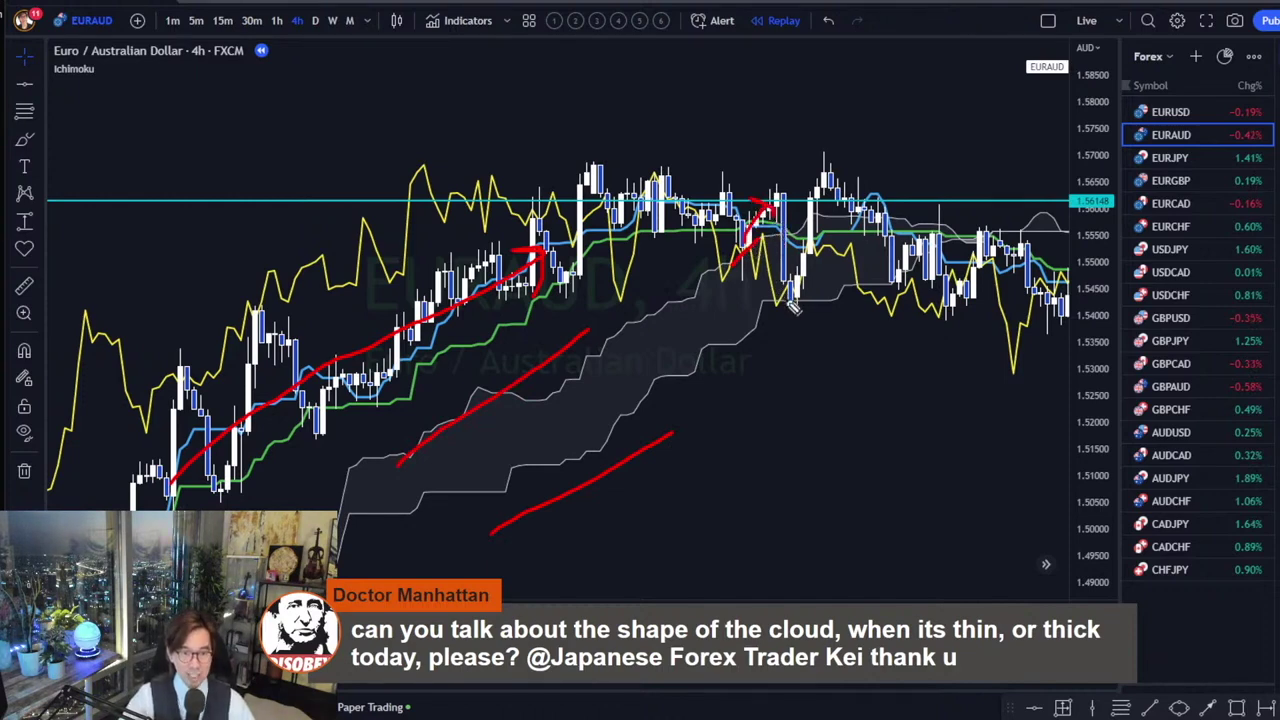
drag(774, 300, 828, 303)
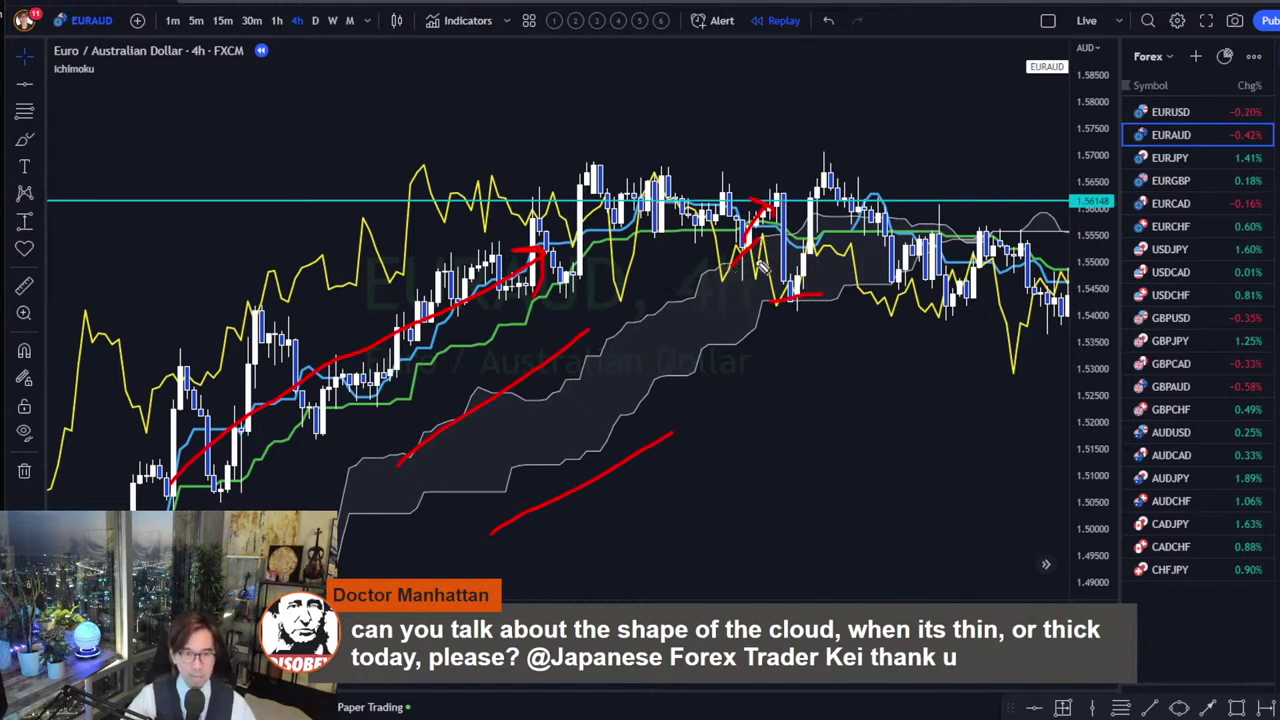
drag(688, 264, 712, 253)
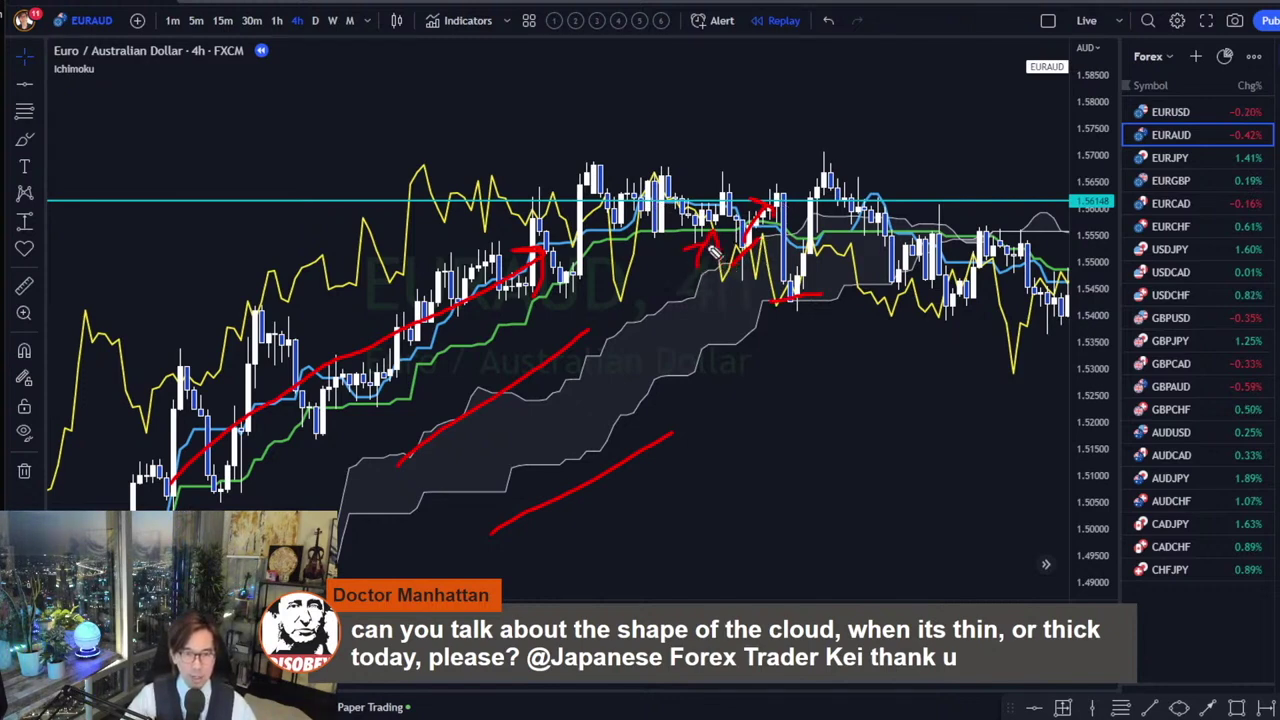
mouse_move(788, 322)
mouse_down()
mouse_move(790, 366)
mouse_move(820, 331)
mouse_move(822, 357)
mouse_move(790, 368)
mouse_up()
drag(791, 297, 828, 188)
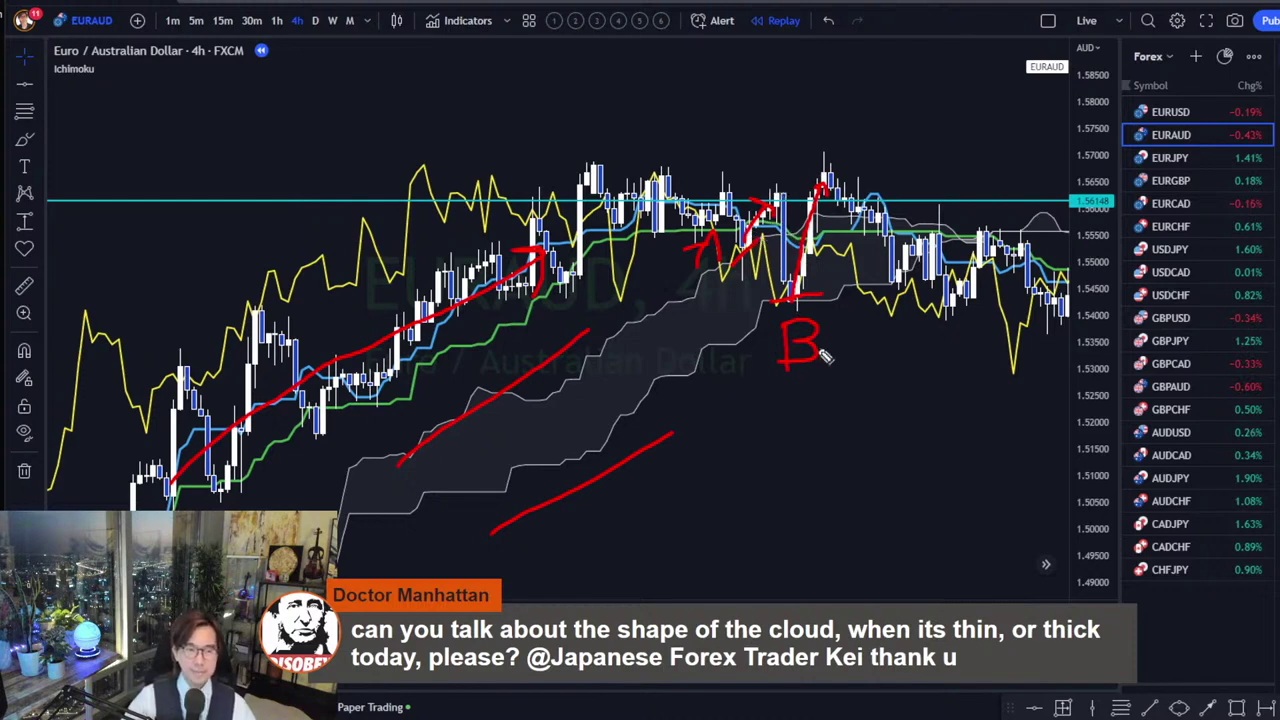
Clear all red sketches and move the chart to a sideways stretch with a thin cloud.
key(Escape)
mouse_move(1000, 380)
mouse_down()
mouse_move(306, 420)
mouse_move(520, 425)
mouse_move(495, 425)
mouse_up()
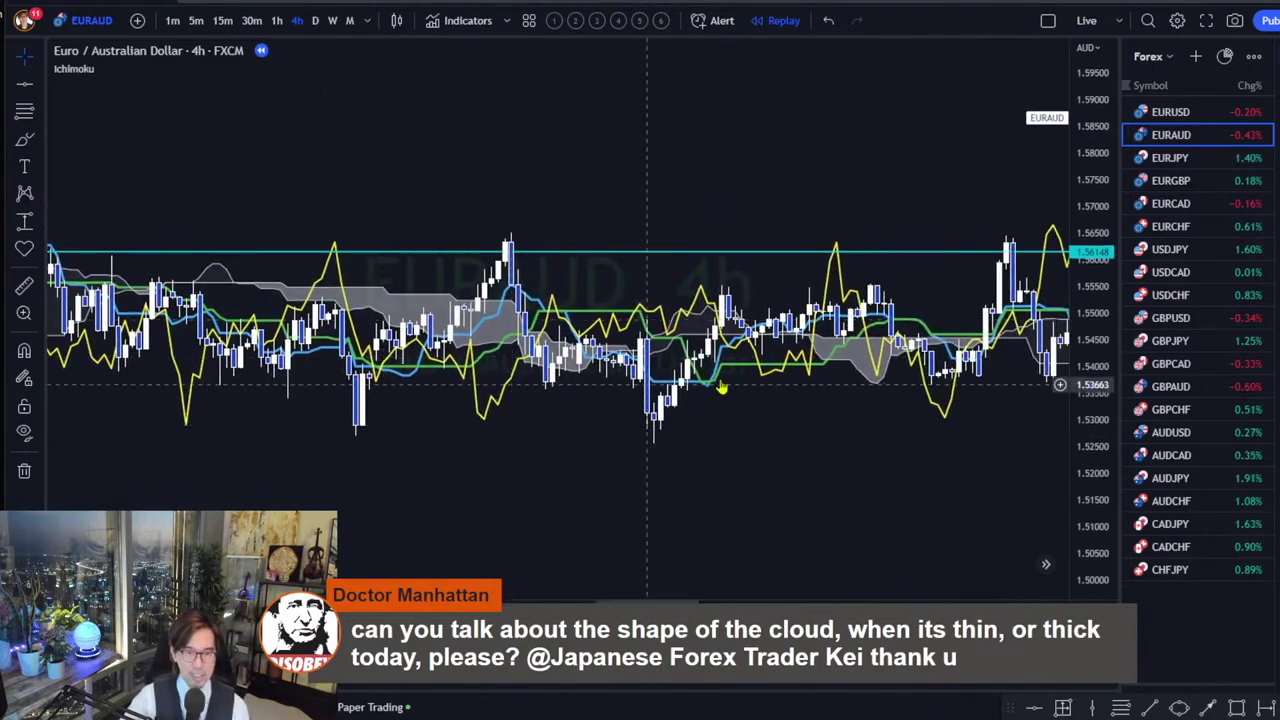